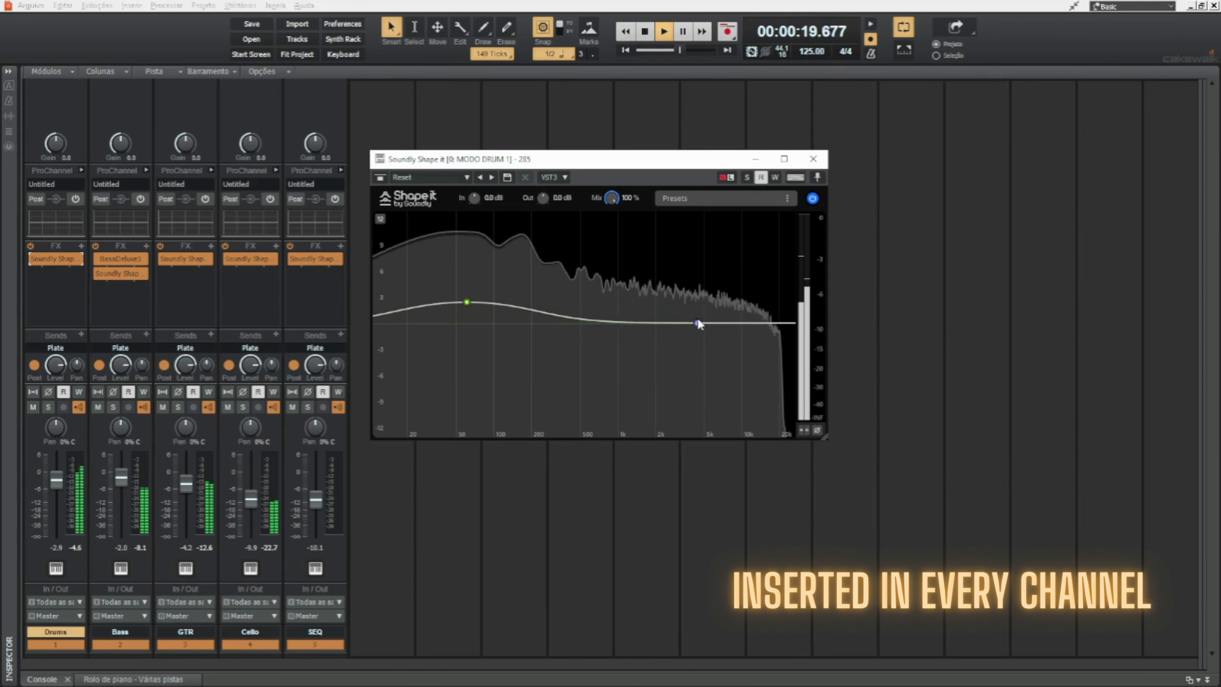
# Step: On the Drums EQ, add a bell boost of about 4.5 dB at 6.87 kHz and a cut of about 2 dB at 968 Hz
pyautogui.moveTo(698, 321); pyautogui.dragTo(723, 286)
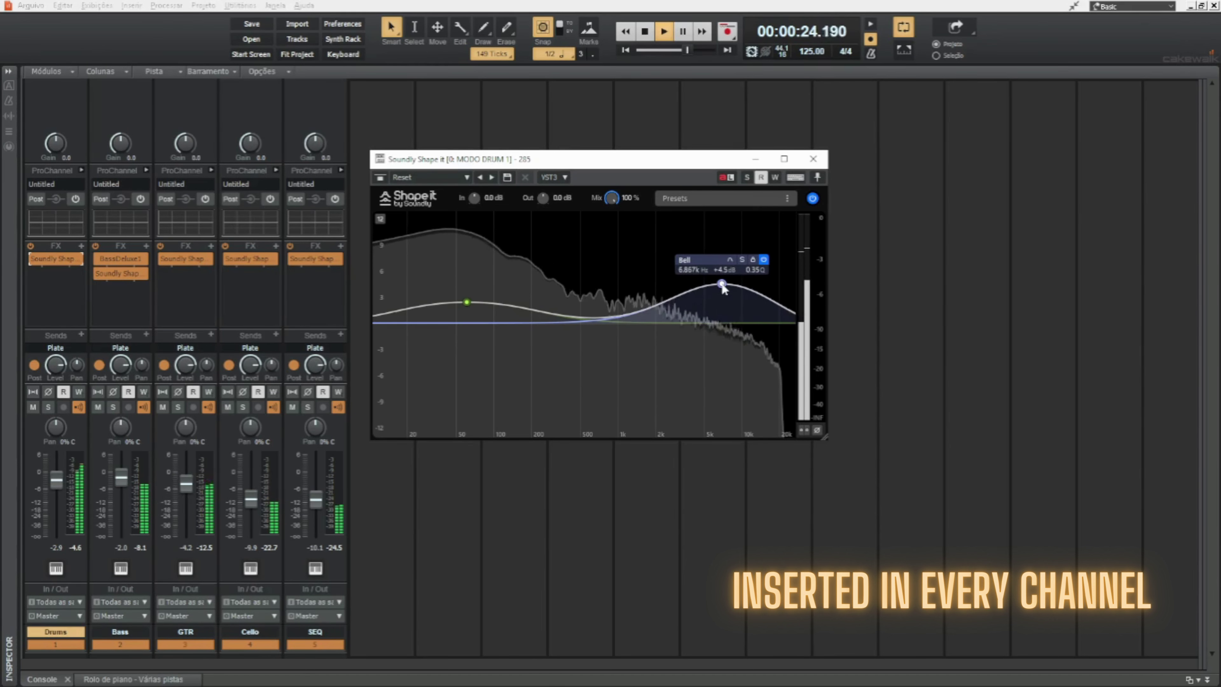
pyautogui.doubleClick(597, 320)
pyautogui.moveTo(597, 320); pyautogui.dragTo(616, 340)
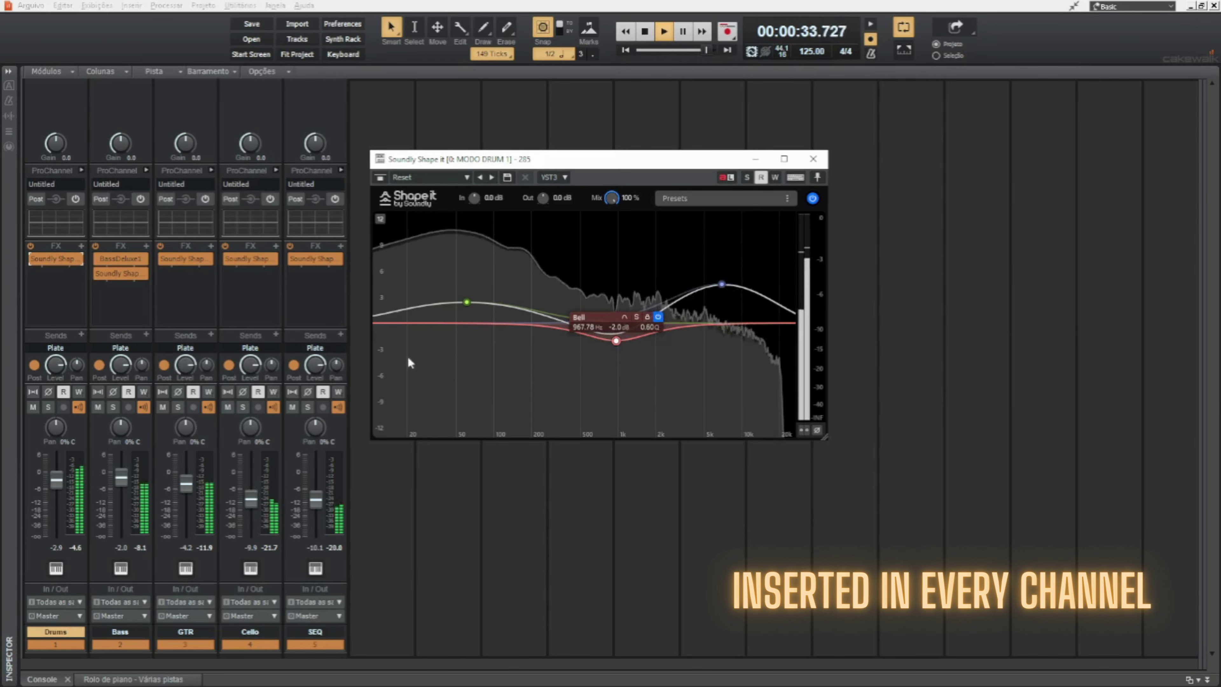
# Step: Shape the Bass EQ with bell boosts near 900 Hz, about 2.4 dB at 143 Hz, and slightly in the highs
pyautogui.doubleClick(120, 273)
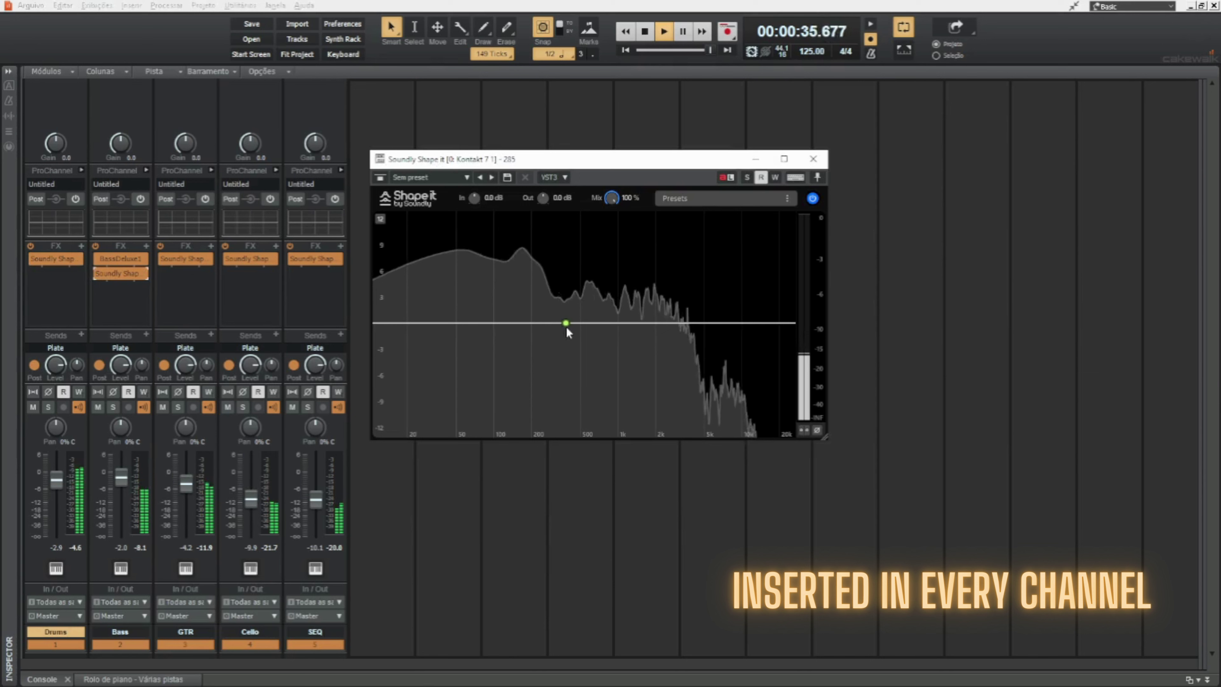
pyautogui.moveTo(622, 328); pyautogui.dragTo(613, 279)
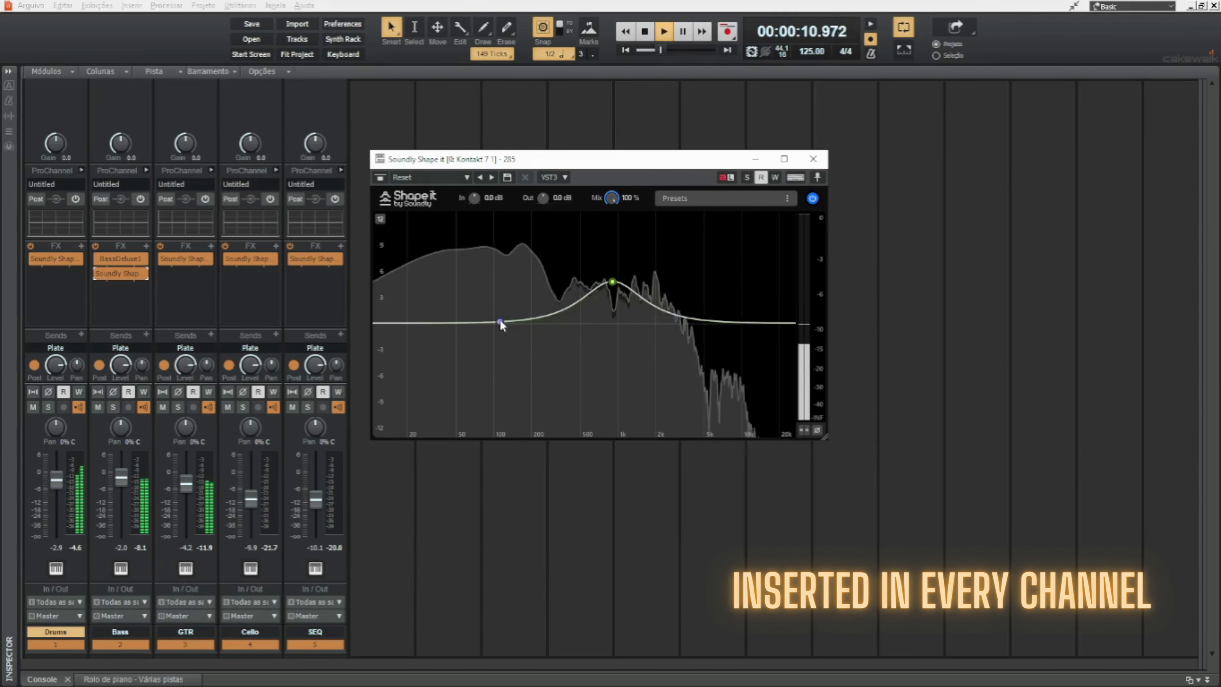
pyautogui.moveTo(500, 320)
pyautogui.mouseDown()
pyautogui.moveTo(472, 274)
pyautogui.moveTo(495, 272)
pyautogui.moveTo(513, 303)
pyautogui.mouseUp()
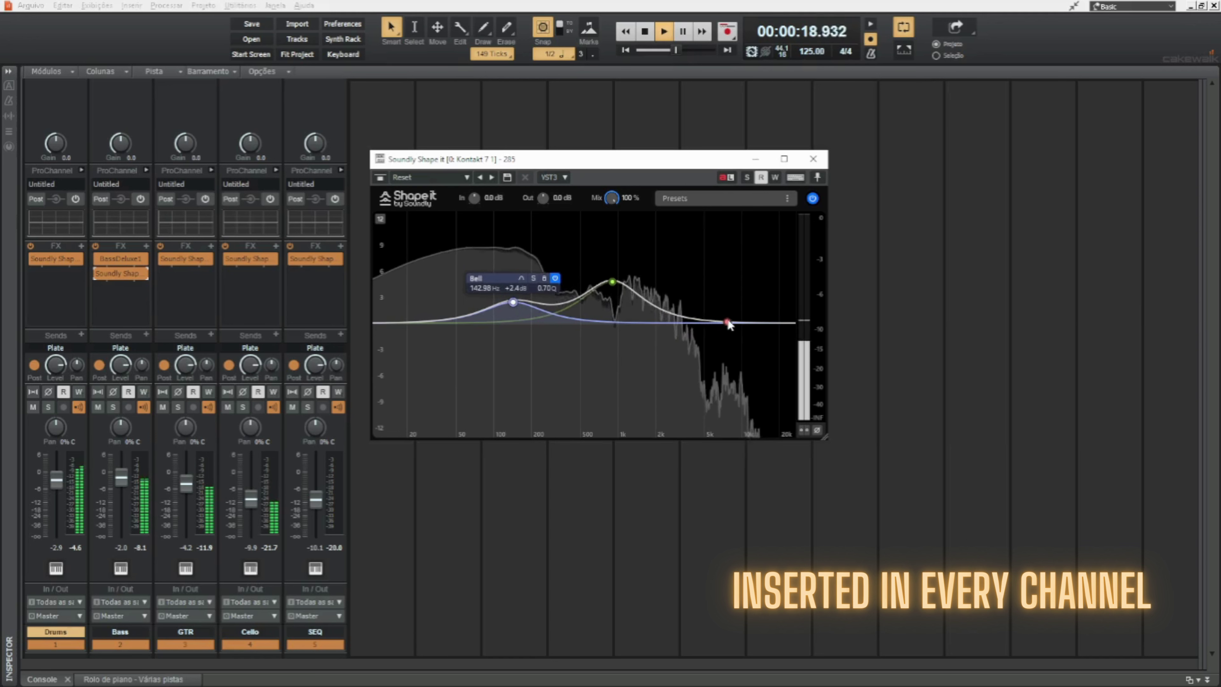
pyautogui.moveTo(727, 322)
pyautogui.mouseDown()
pyautogui.moveTo(733, 237)
pyautogui.moveTo(734, 312)
pyautogui.mouseUp()
# Step: On the GTR EQ, cut about 3 dB near 500 Hz and boost about 7 dB around 7.5 kHz
pyautogui.doubleClick(197, 260)
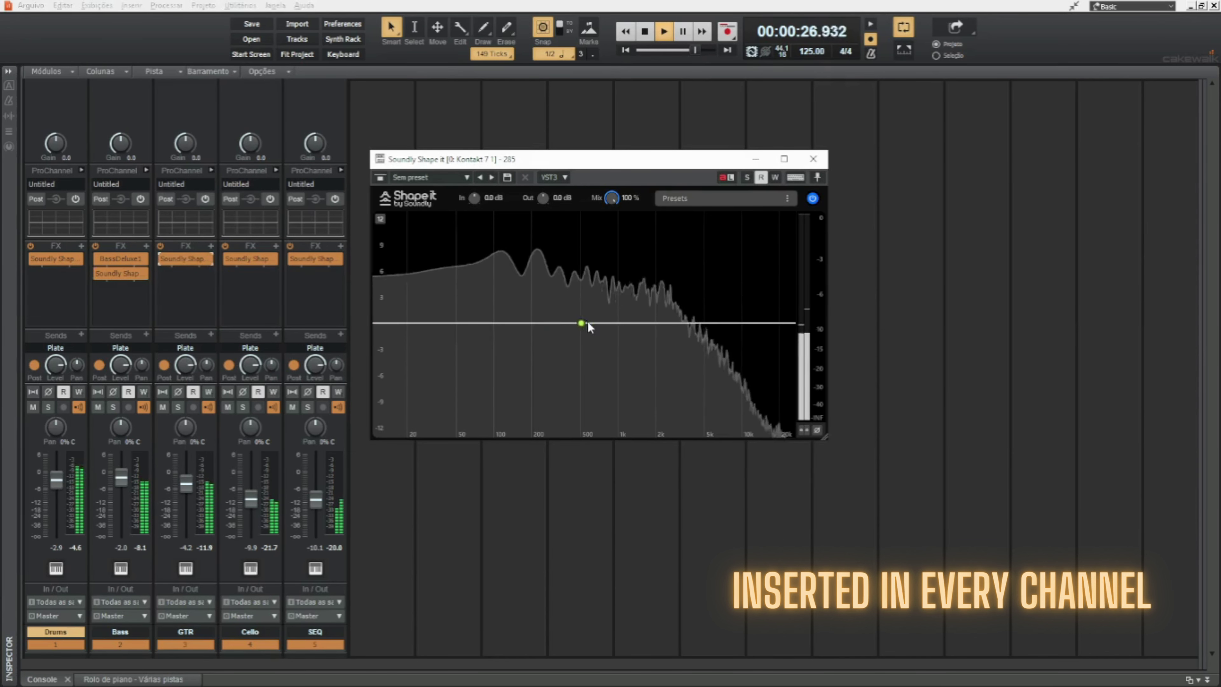
pyautogui.click(591, 323)
pyautogui.moveTo(591, 323); pyautogui.dragTo(579, 349)
pyautogui.click(686, 323)
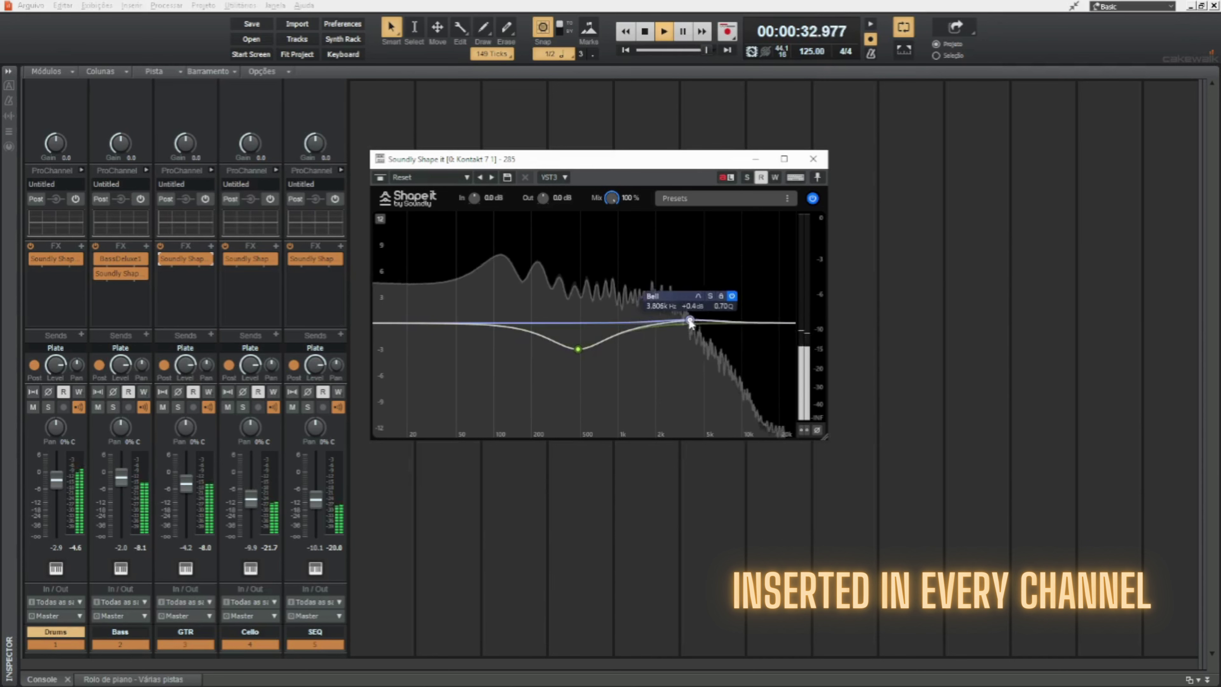
pyautogui.moveTo(685, 323); pyautogui.dragTo(726, 265)
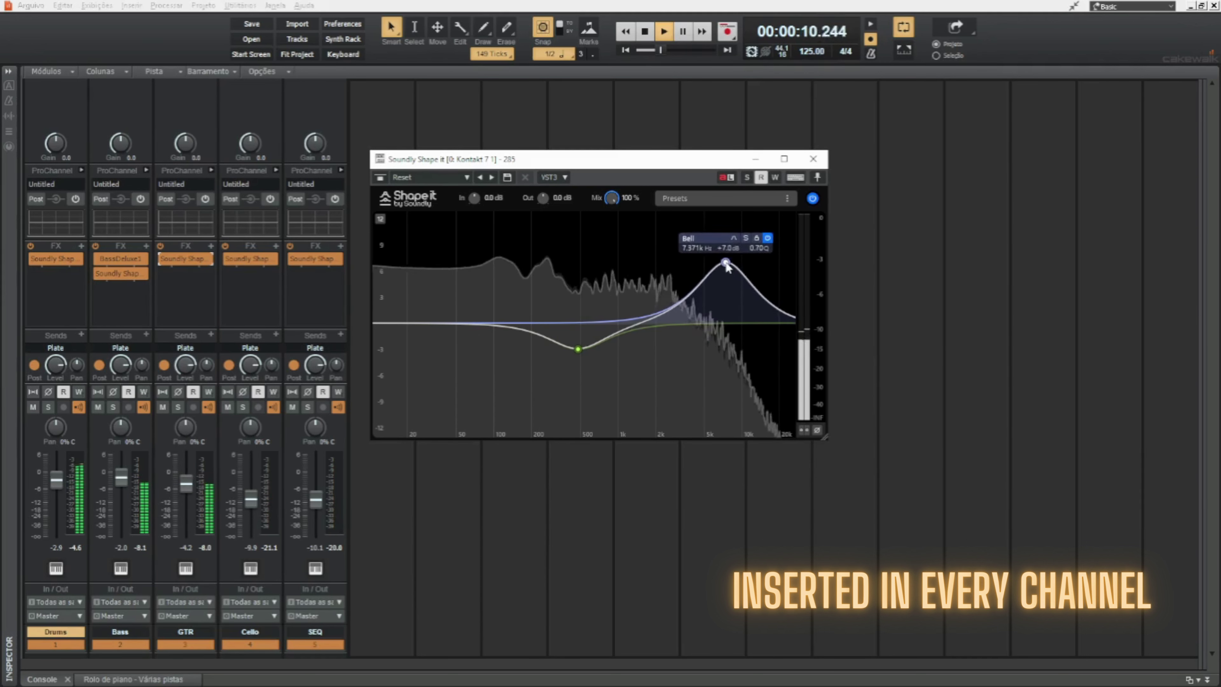
# Step: Refine the GTR bells to about -2.5 dB with Q 0.40 and +5.9 dB, and add a high-pass at about 100 Hz
pyautogui.click(578, 348)
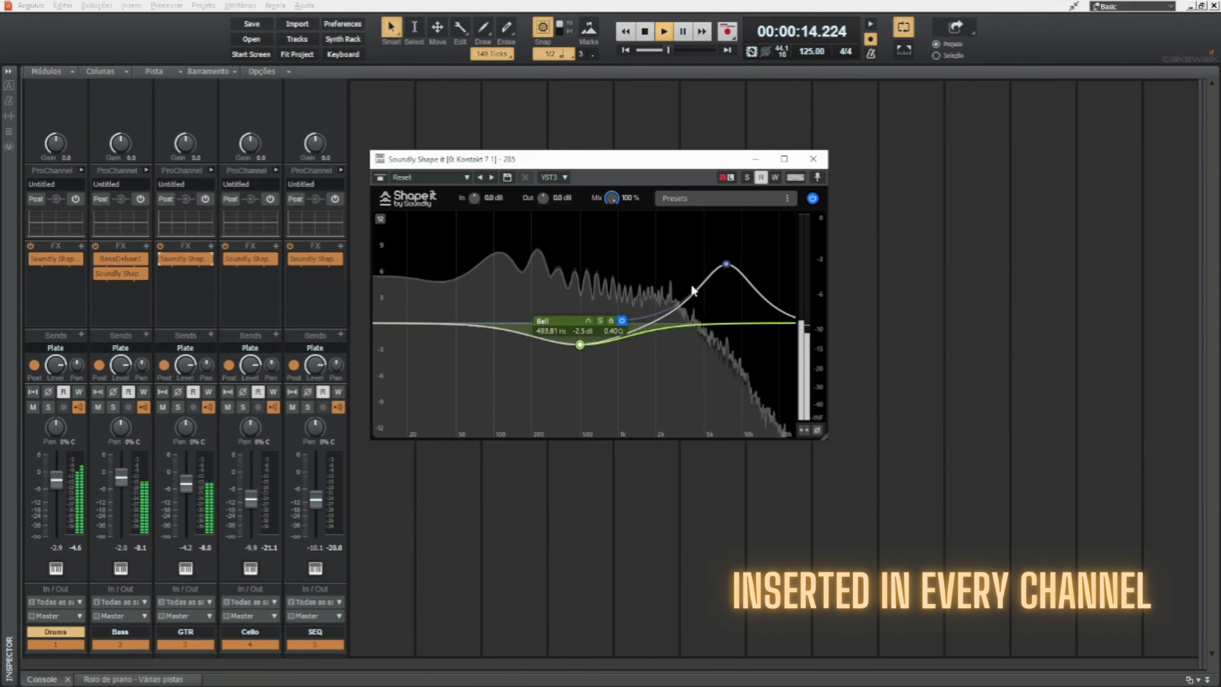
pyautogui.moveTo(727, 265); pyautogui.dragTo(726, 273)
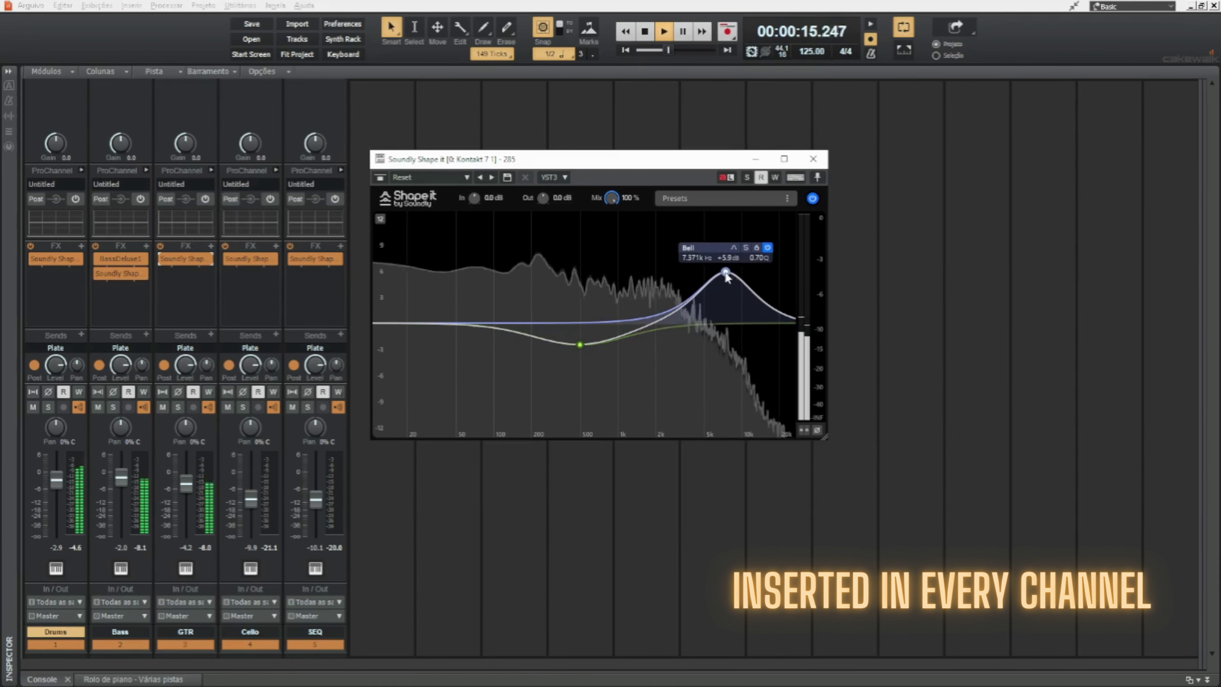
pyautogui.click(392, 323)
pyautogui.moveTo(413, 321); pyautogui.dragTo(495, 327)
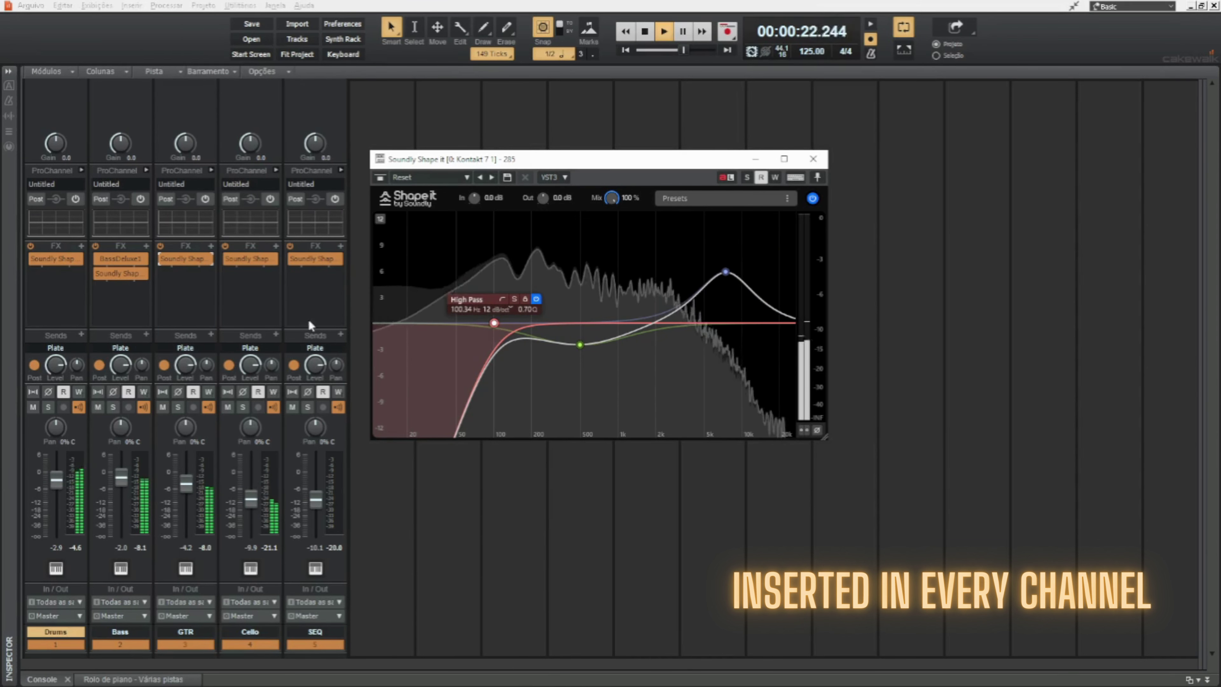
# Step: Add a wide bell boost of about 6.7 dB at 8.2 kHz, Q 0.35, to the Cello EQ
pyautogui.doubleClick(257, 260)
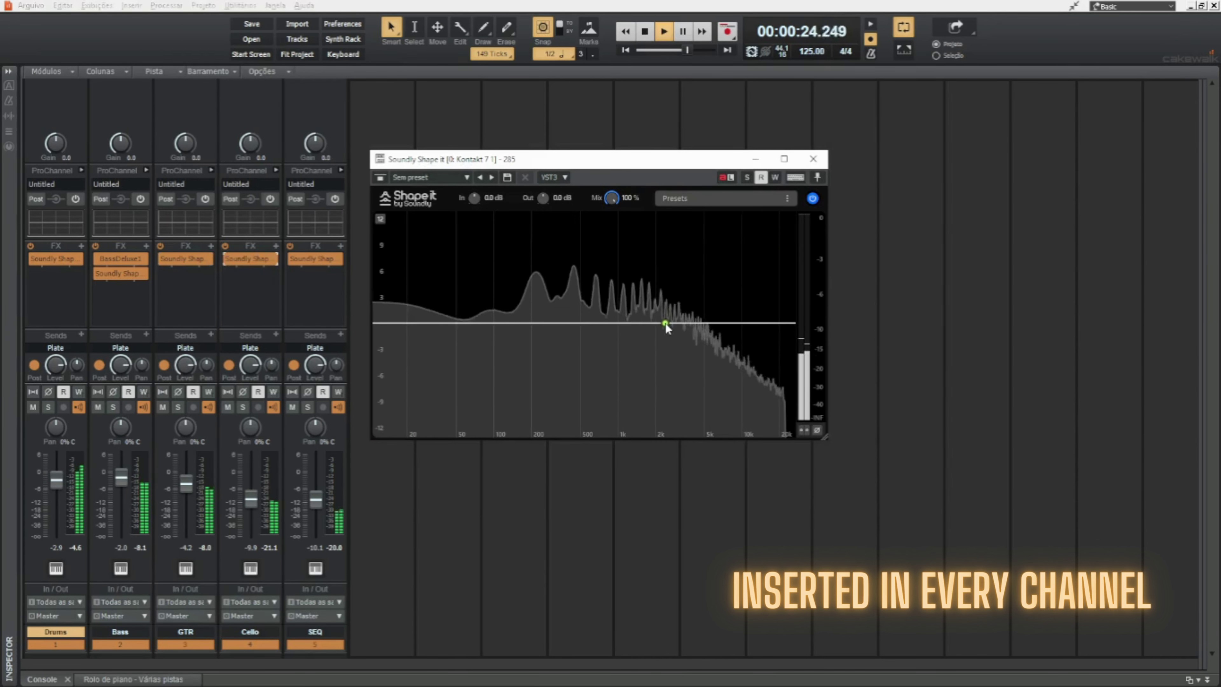
pyautogui.moveTo(666, 323); pyautogui.dragTo(731, 261)
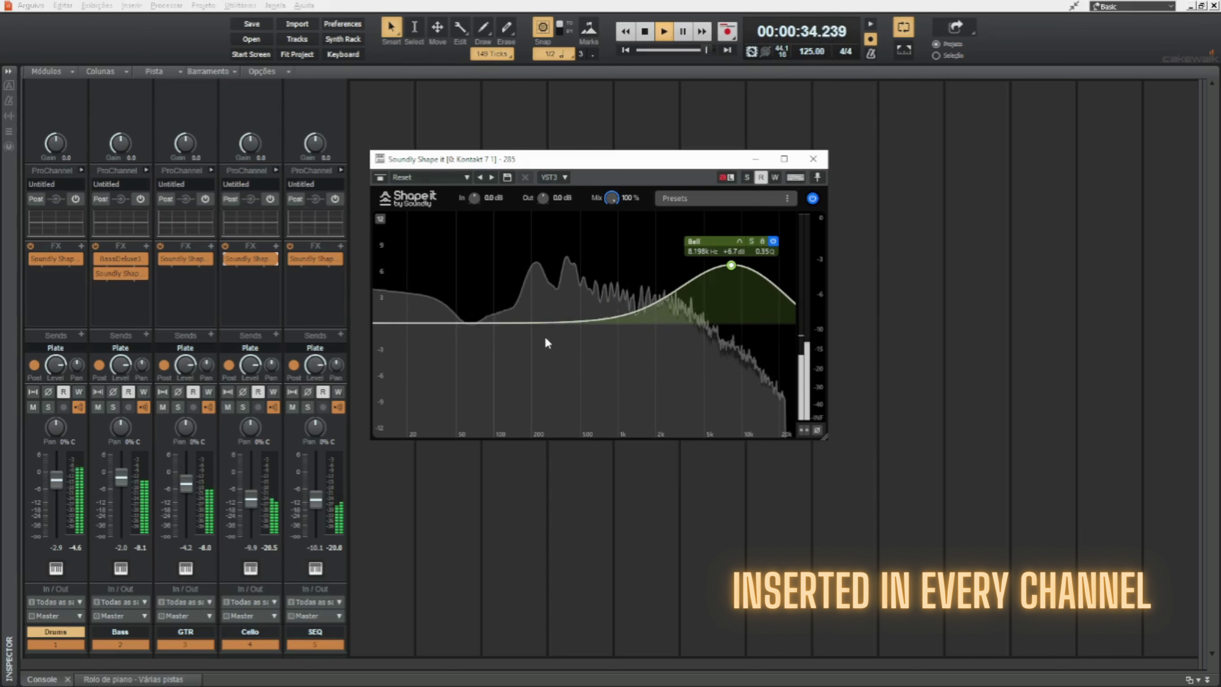
# Step: Add a bell boost of about 4.2 dB at 2.2 kHz to the SEQ channel's EQ
pyautogui.doubleClick(314, 258)
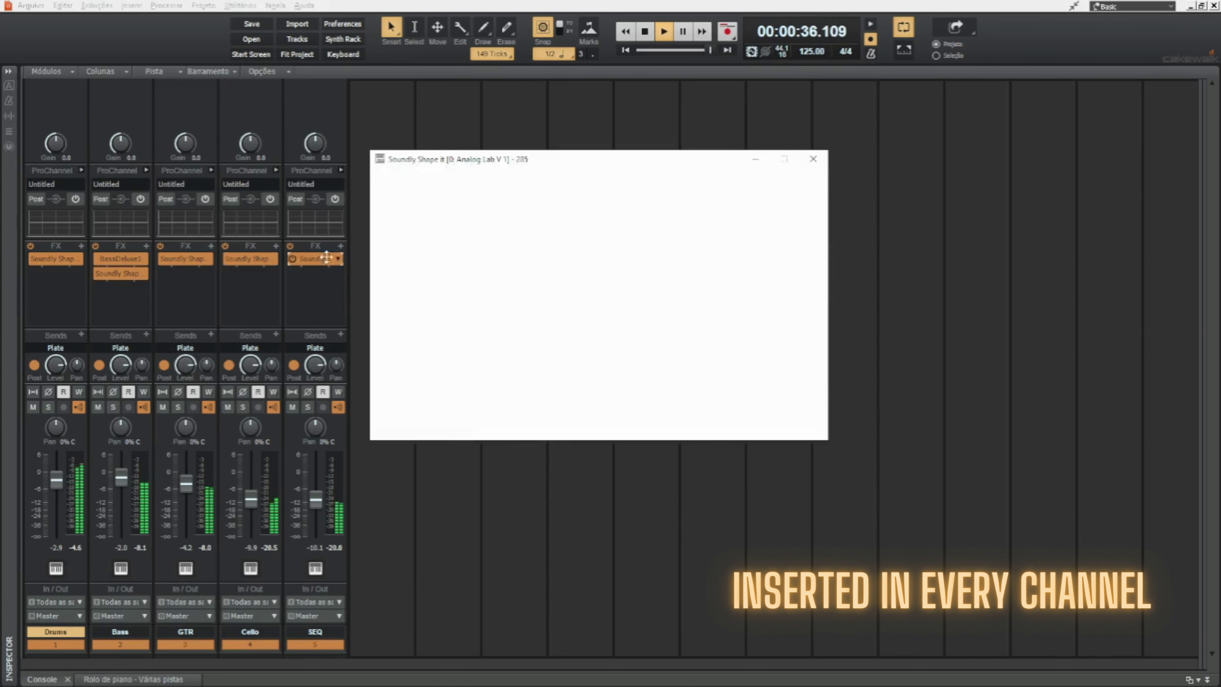
pyautogui.click(596, 322)
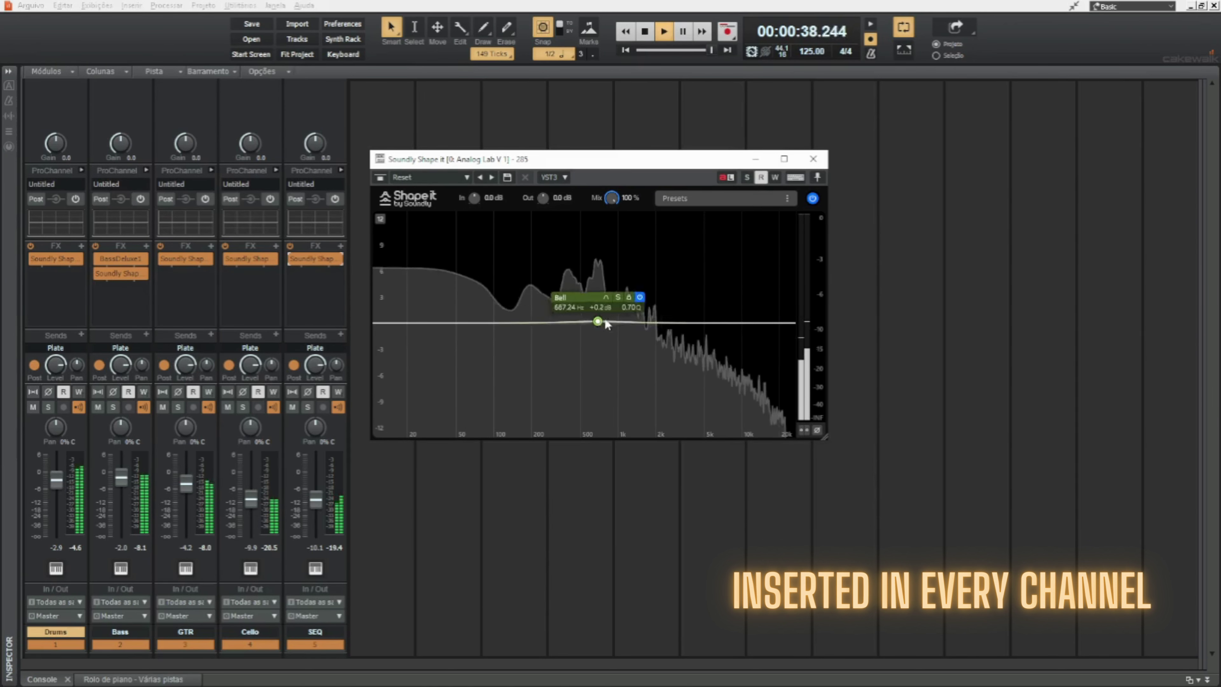
pyautogui.moveTo(597, 321); pyautogui.dragTo(660, 287)
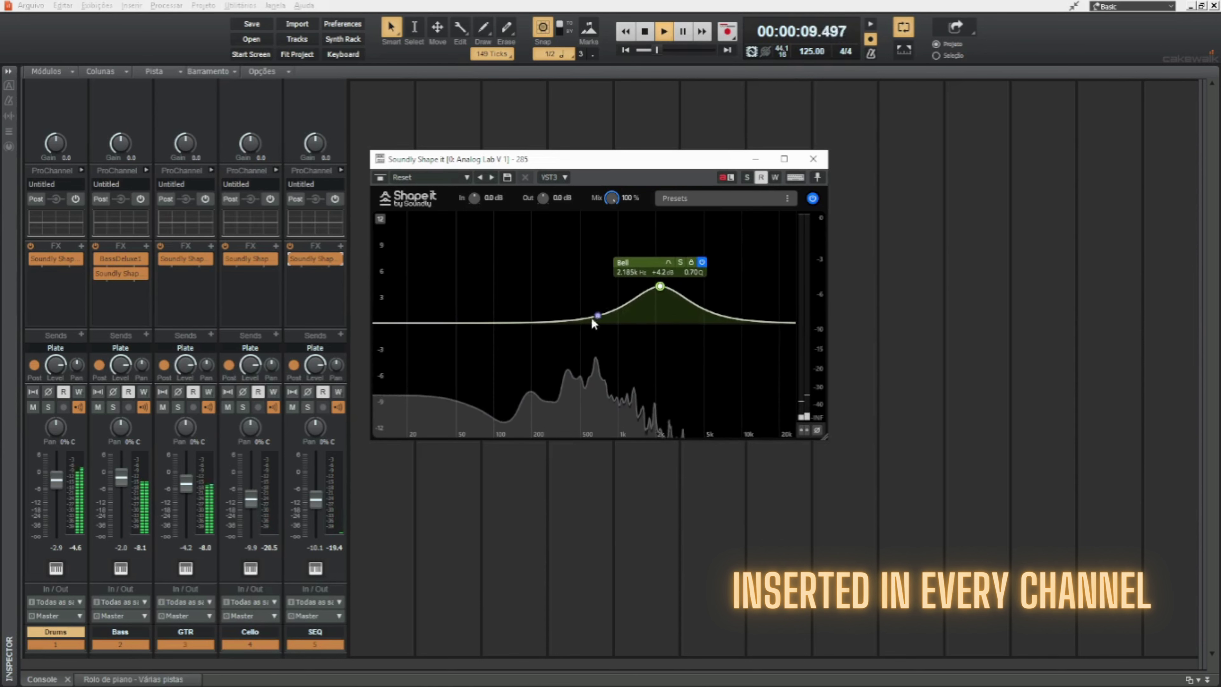
# Step: On the Drums EQ, deepen the midrange cut slightly and set the low bell to about +2 dB at 70 Hz
pyautogui.doubleClick(55, 258)
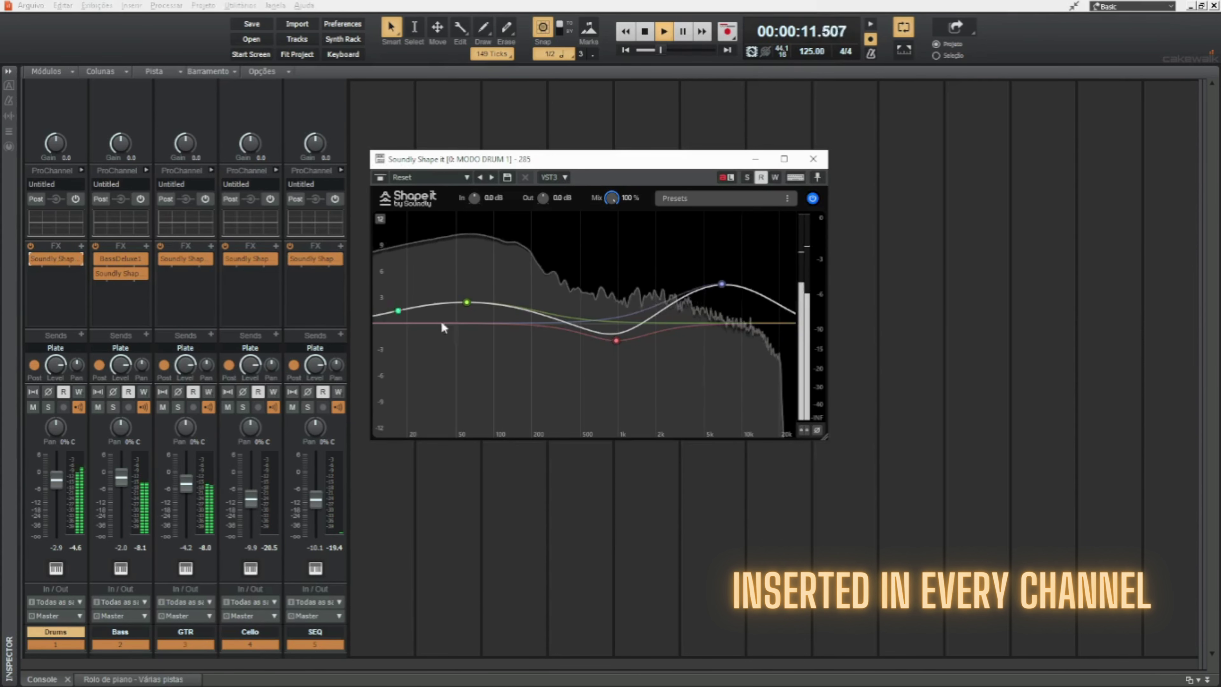
pyautogui.moveTo(617, 340); pyautogui.dragTo(616, 346)
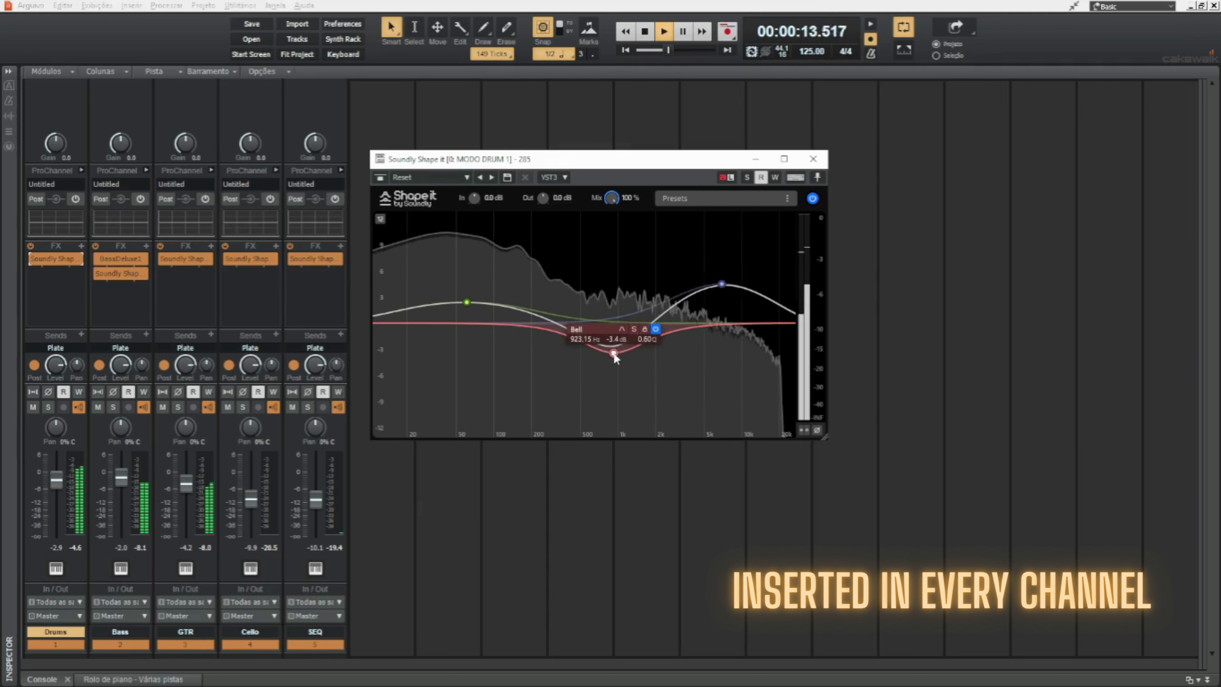
pyautogui.moveTo(466, 303); pyautogui.dragTo(475, 305)
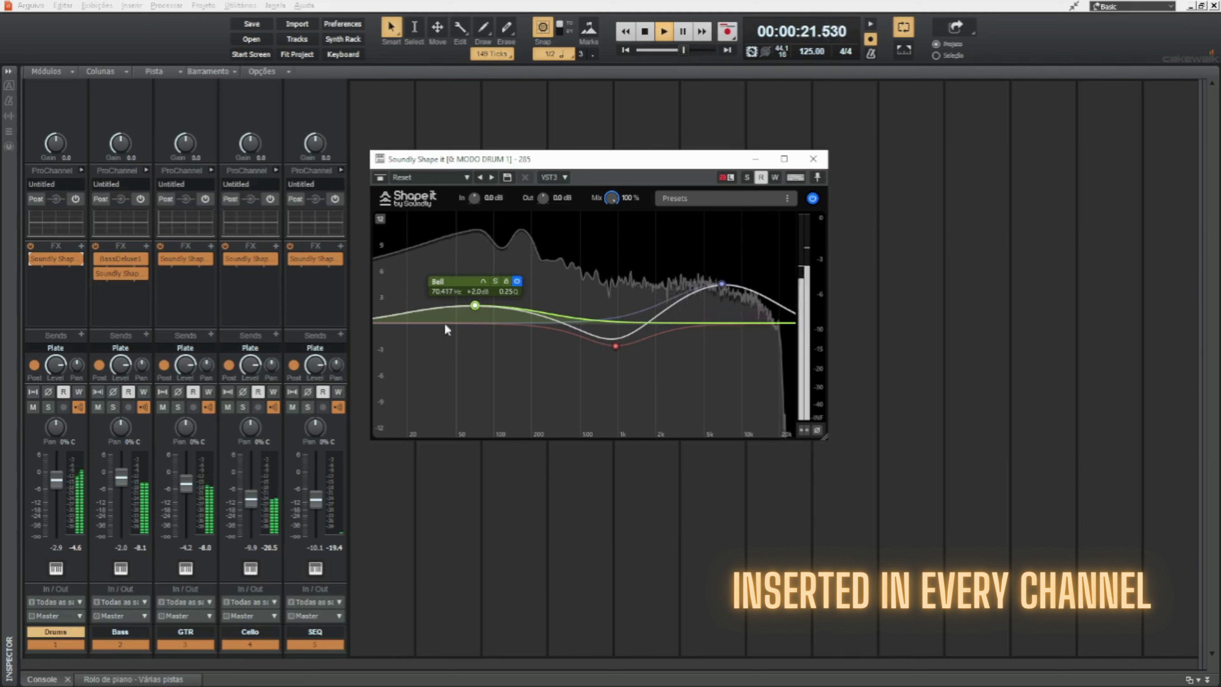
# Step: Raise the Cello EQ's high-frequency boost and add a bell cut of about 5 dB near 780 Hz
pyautogui.doubleClick(252, 262)
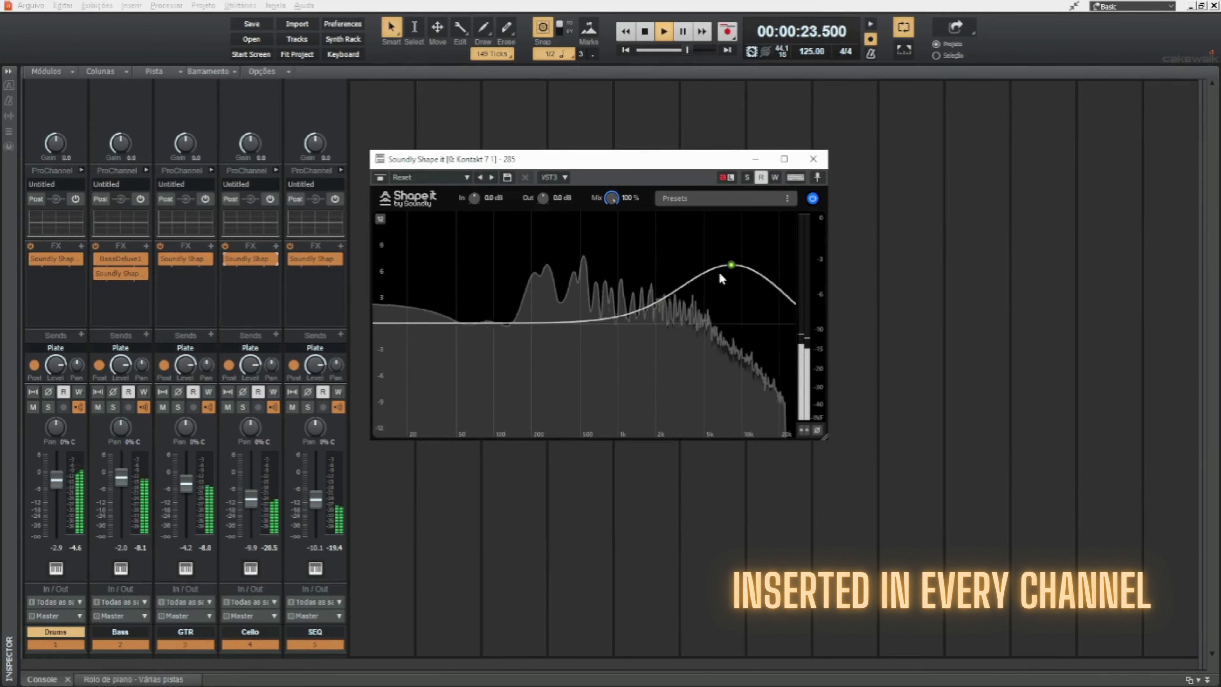
pyautogui.moveTo(730, 265); pyautogui.dragTo(743, 234)
pyautogui.click(595, 319)
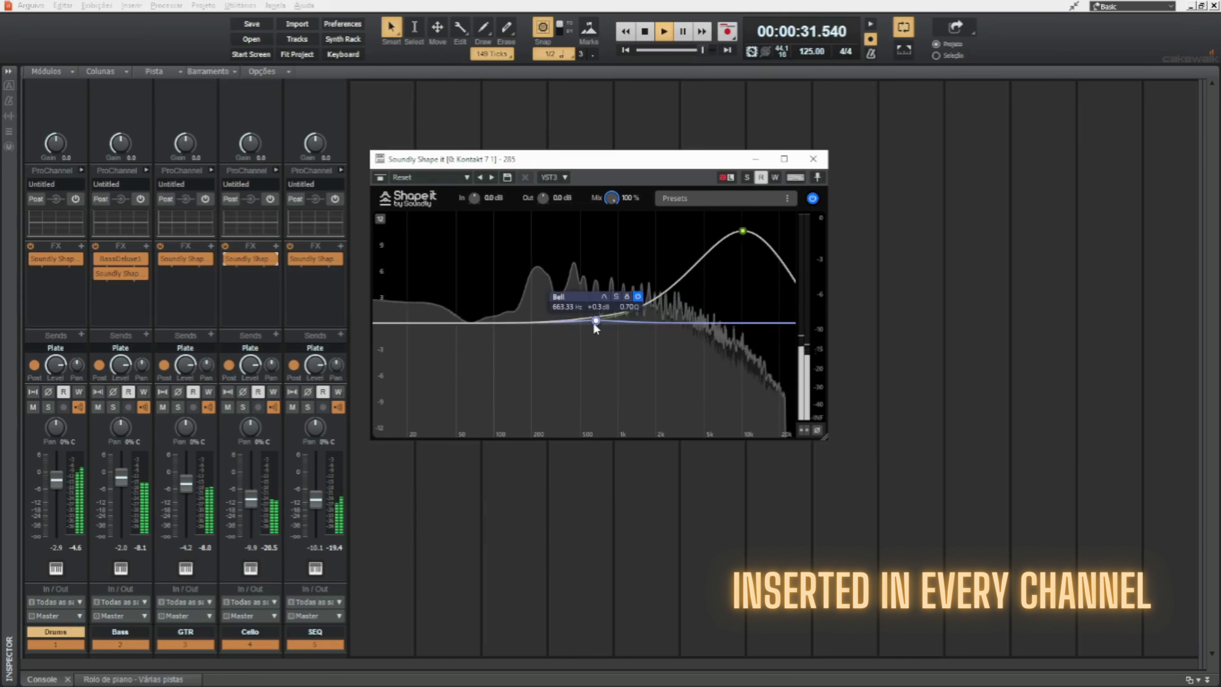
pyautogui.moveTo(595, 324); pyautogui.dragTo(606, 362)
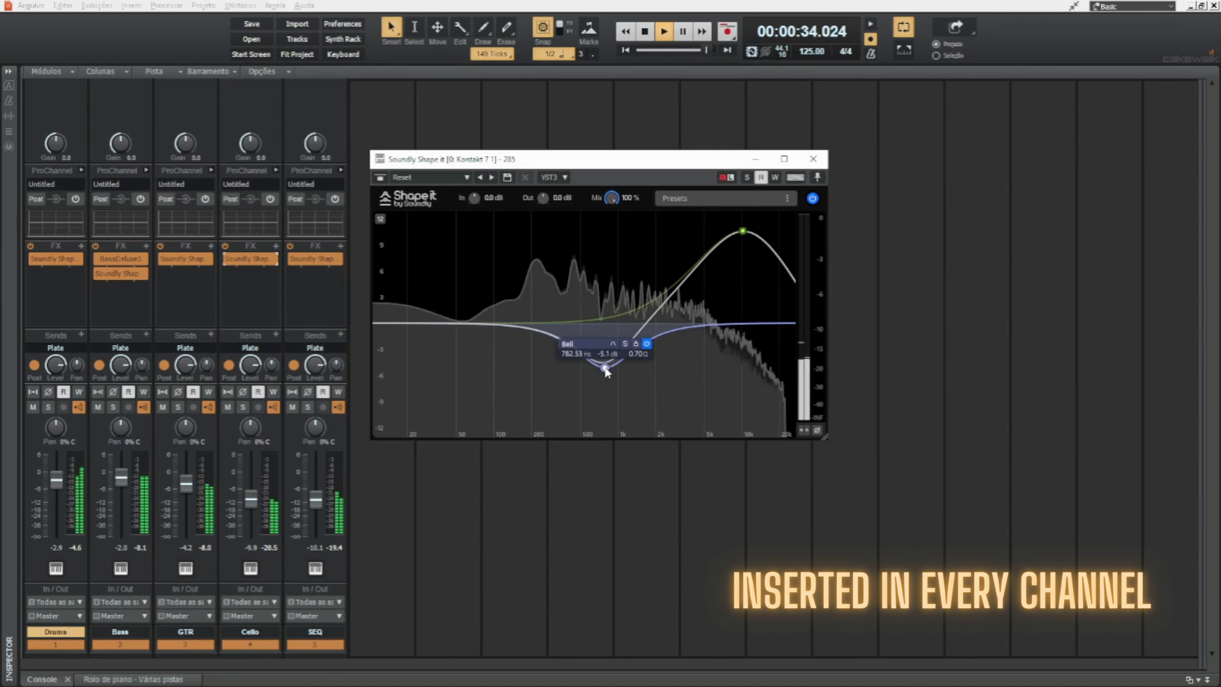
# Step: On the SEQ EQ, add a narrow cut at about 434 Hz, Q 1.20, and set the upper bell to about +4.5 dB at 1.94 kHz
pyautogui.doubleClick(315, 260)
pyautogui.click(571, 323)
pyautogui.moveTo(572, 323); pyautogui.dragTo(575, 350)
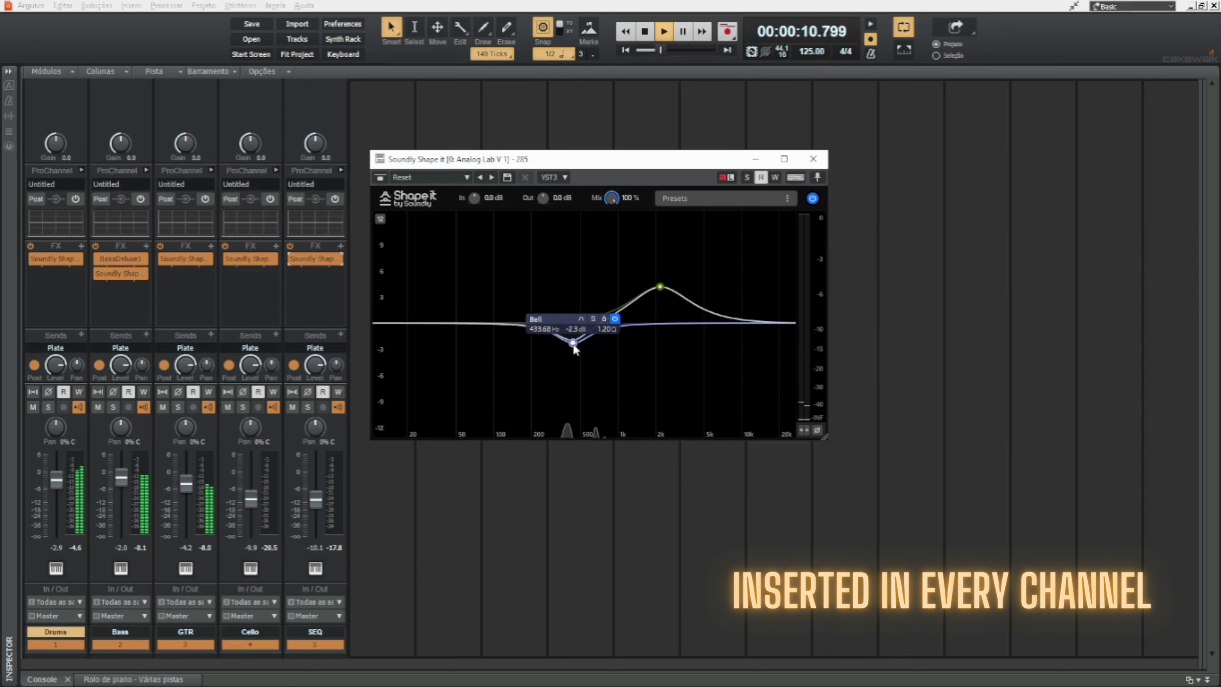
pyautogui.click(657, 287)
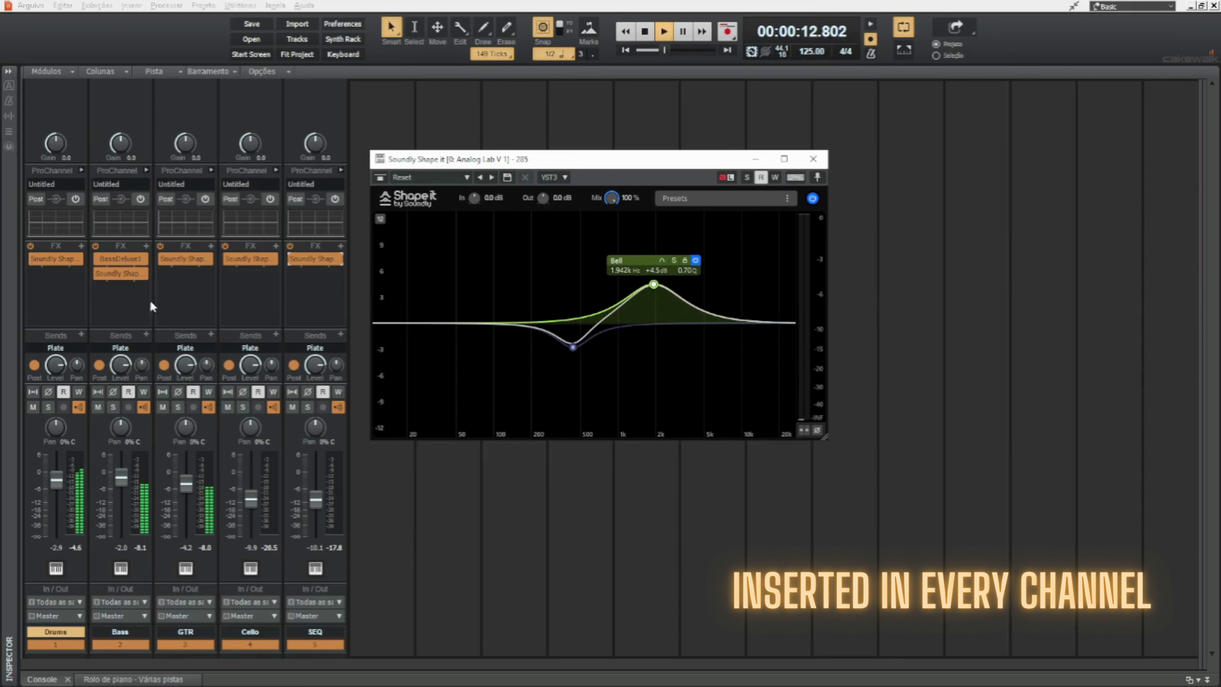
# Step: Set the Bass EQ's midrange bell to about +5 dB at 1 kHz, Q 0.65, and the low bell to about +1.9 dB at 135 Hz
pyautogui.doubleClick(120, 273)
pyautogui.moveTo(611, 284)
pyautogui.mouseDown()
pyautogui.moveTo(614, 259)
pyautogui.moveTo(619, 282)
pyautogui.mouseUp()
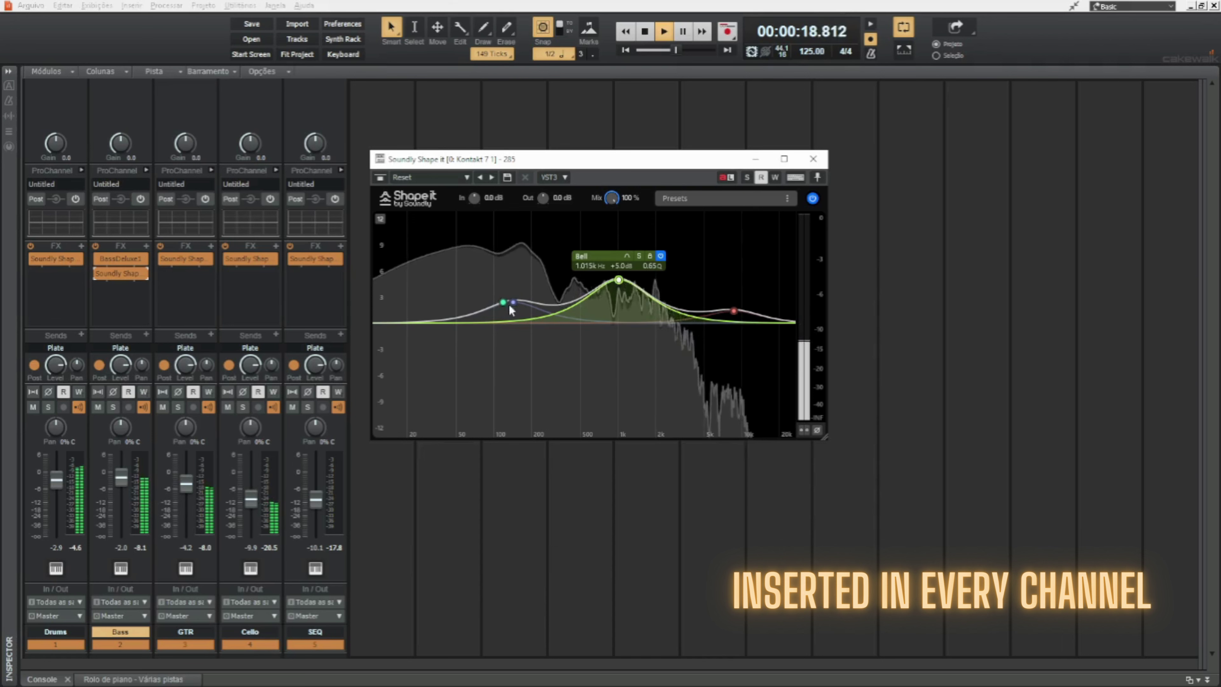
pyautogui.moveTo(510, 307); pyautogui.dragTo(510, 310)
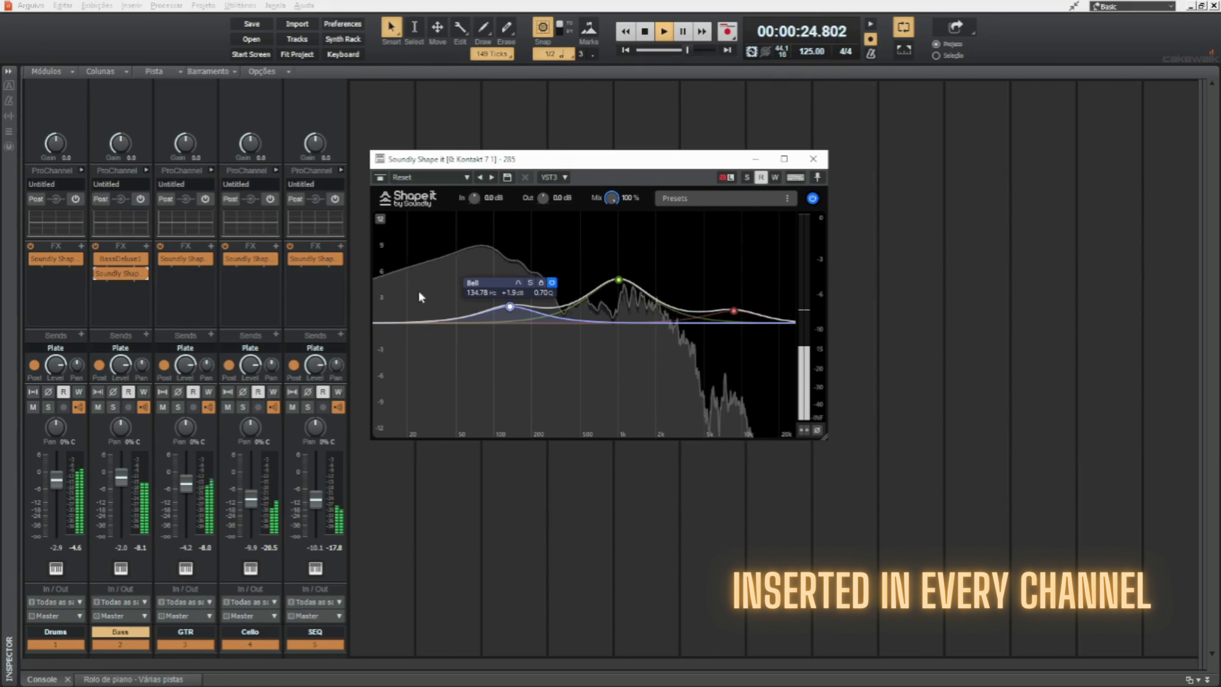
# Step: Add a high-pass filter just above 20 Hz to the SEQ channel's EQ
pyautogui.doubleClick(313, 259)
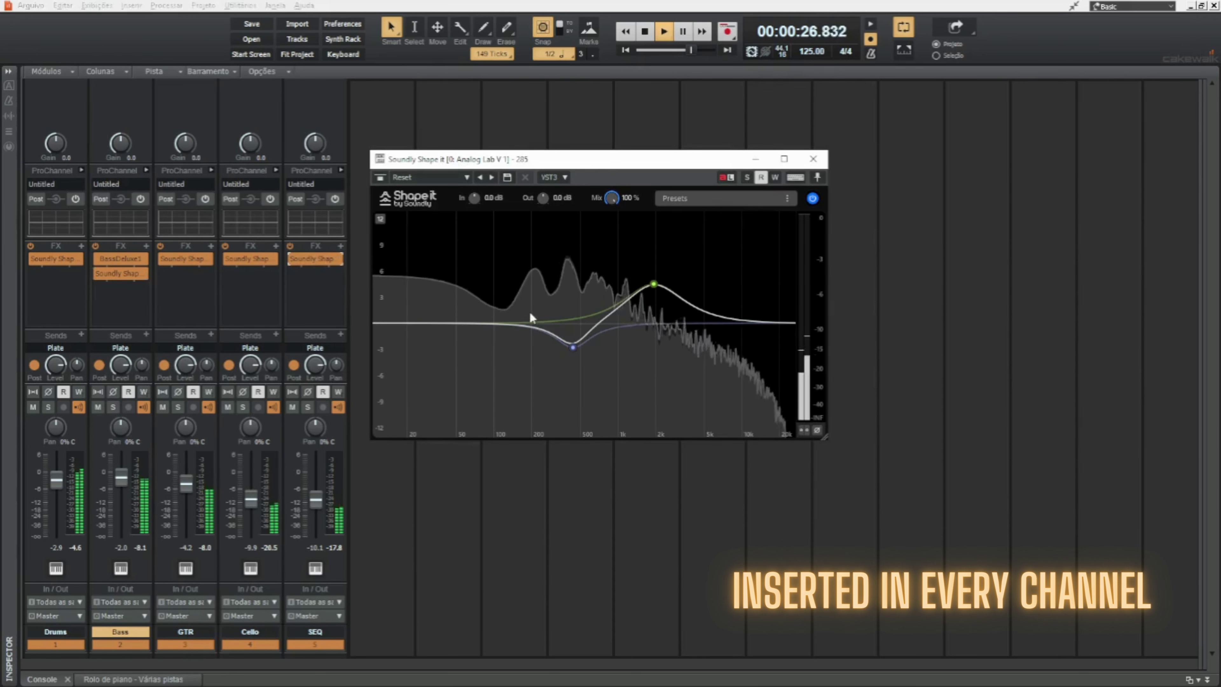
pyautogui.moveTo(465, 323); pyautogui.dragTo(422, 323)
# Step: On the SEQ EQ, add a boost of about 3.5 dB at 108 Hz and move the upper bell to about 4.65 kHz, Q 0.40
pyautogui.doubleClick(501, 324)
pyautogui.moveTo(500, 323); pyautogui.dragTo(499, 298)
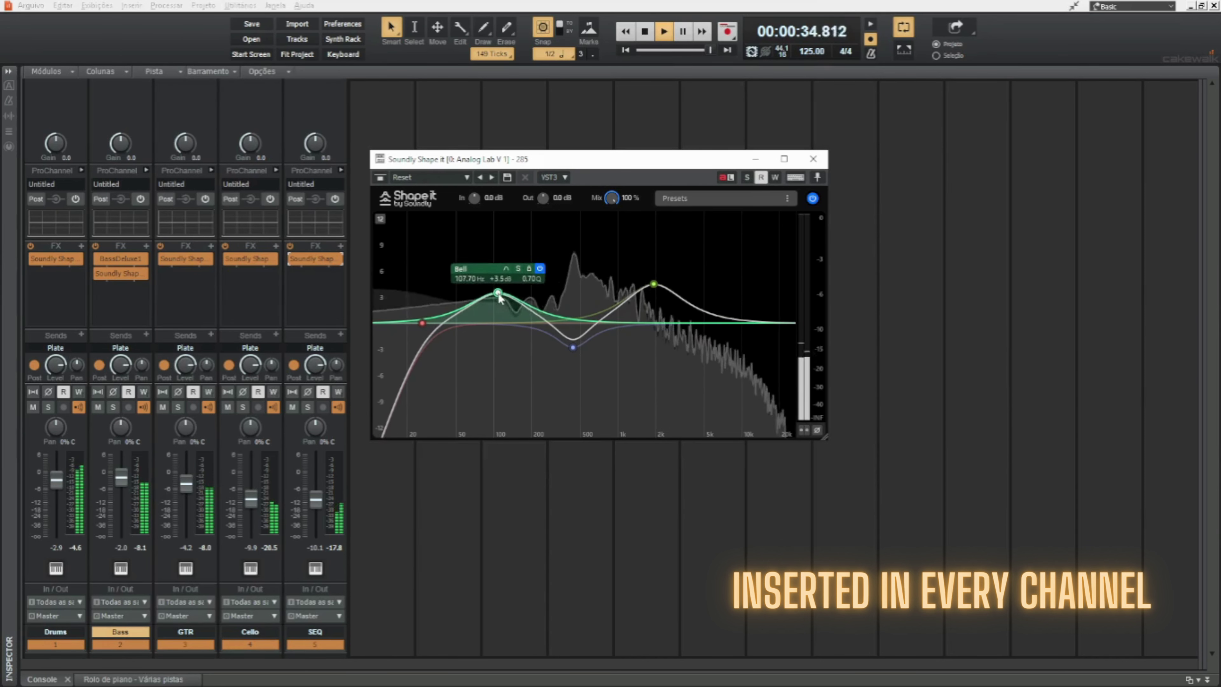
pyautogui.moveTo(654, 285); pyautogui.dragTo(701, 284)
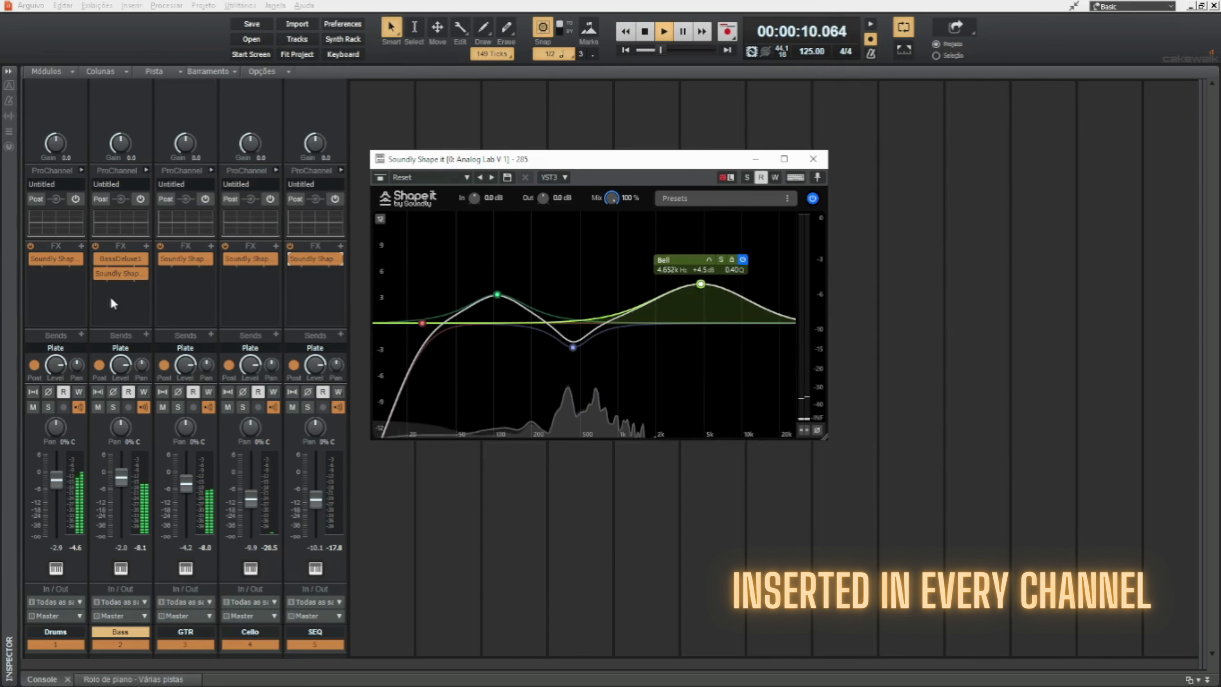
# Step: Move the Drums EQ's high bell to about 13.46 kHz at +6.1 dB, and compare the sound with the EQ bypassed and active
pyautogui.doubleClick(53, 260)
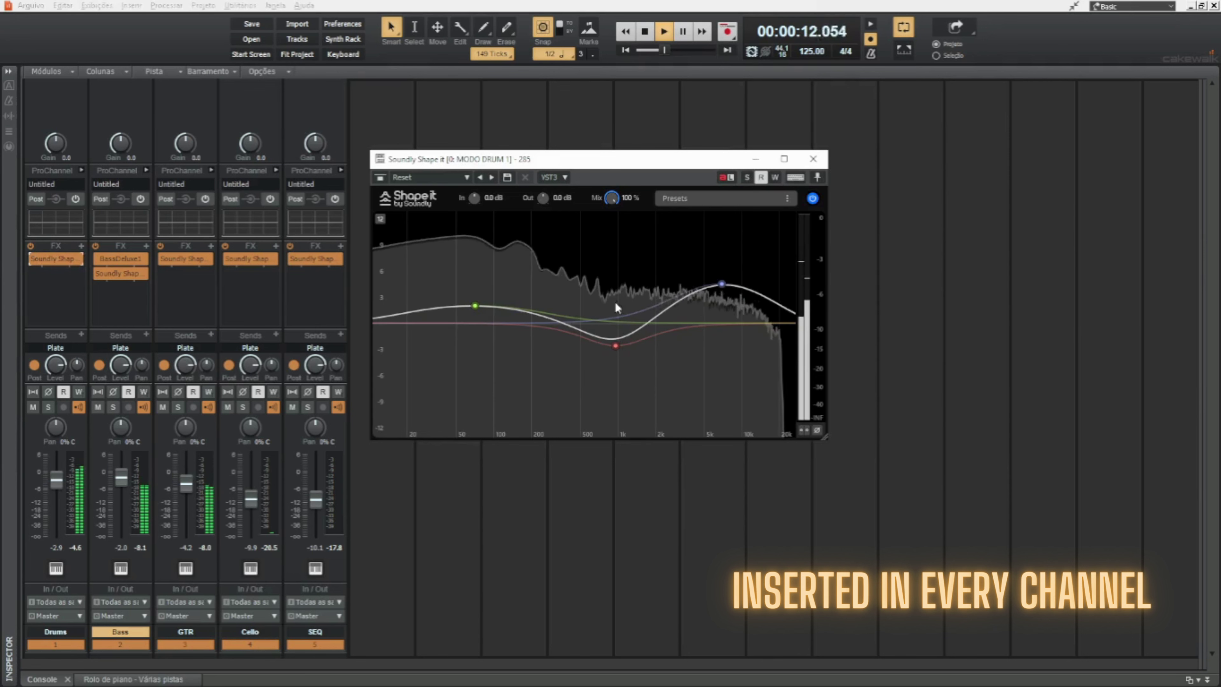
pyautogui.moveTo(724, 289); pyautogui.dragTo(759, 274)
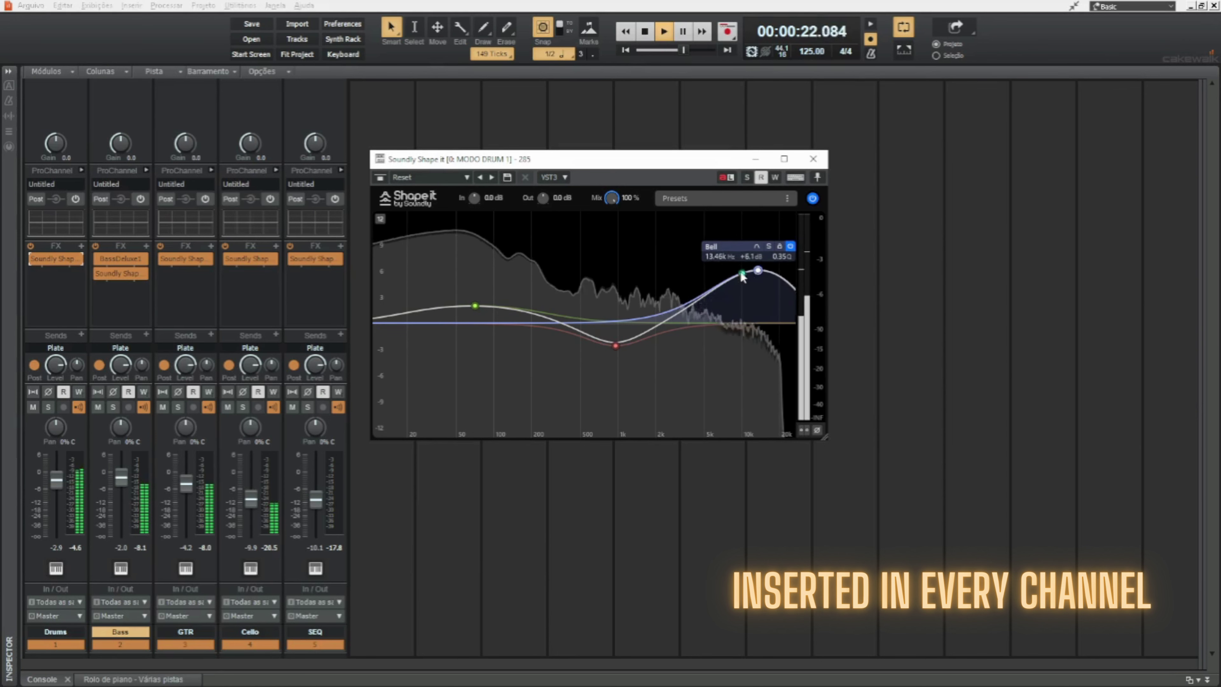
pyautogui.click(813, 200)
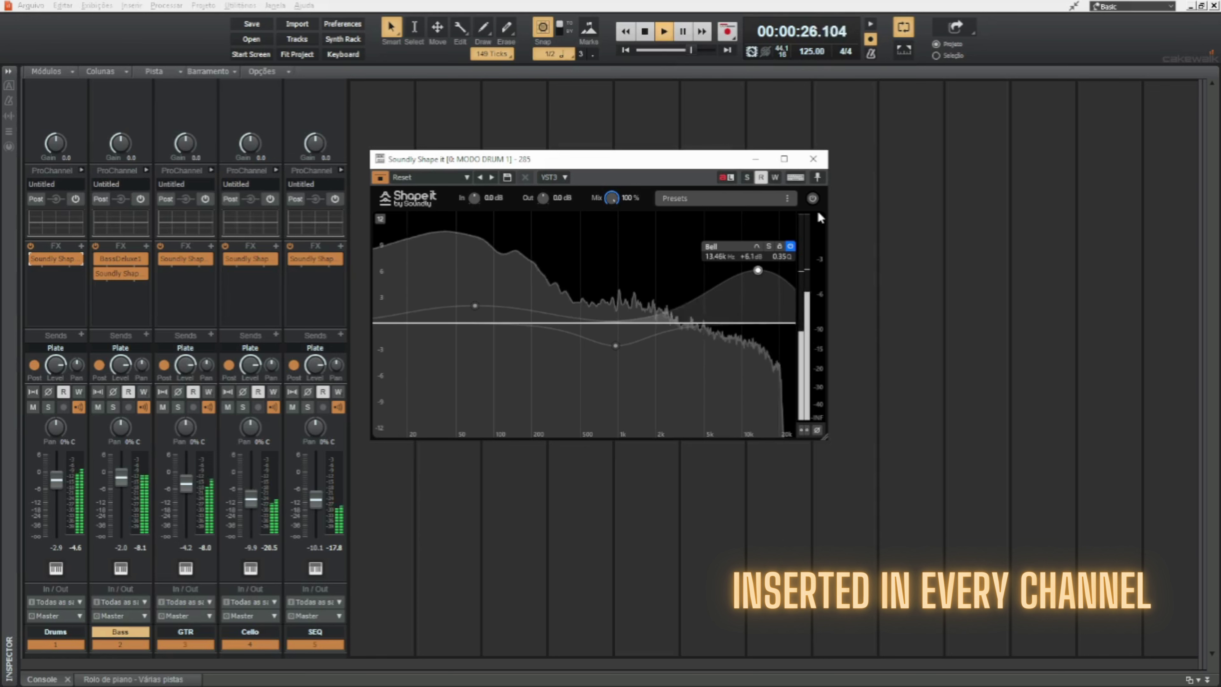
pyautogui.click(813, 199)
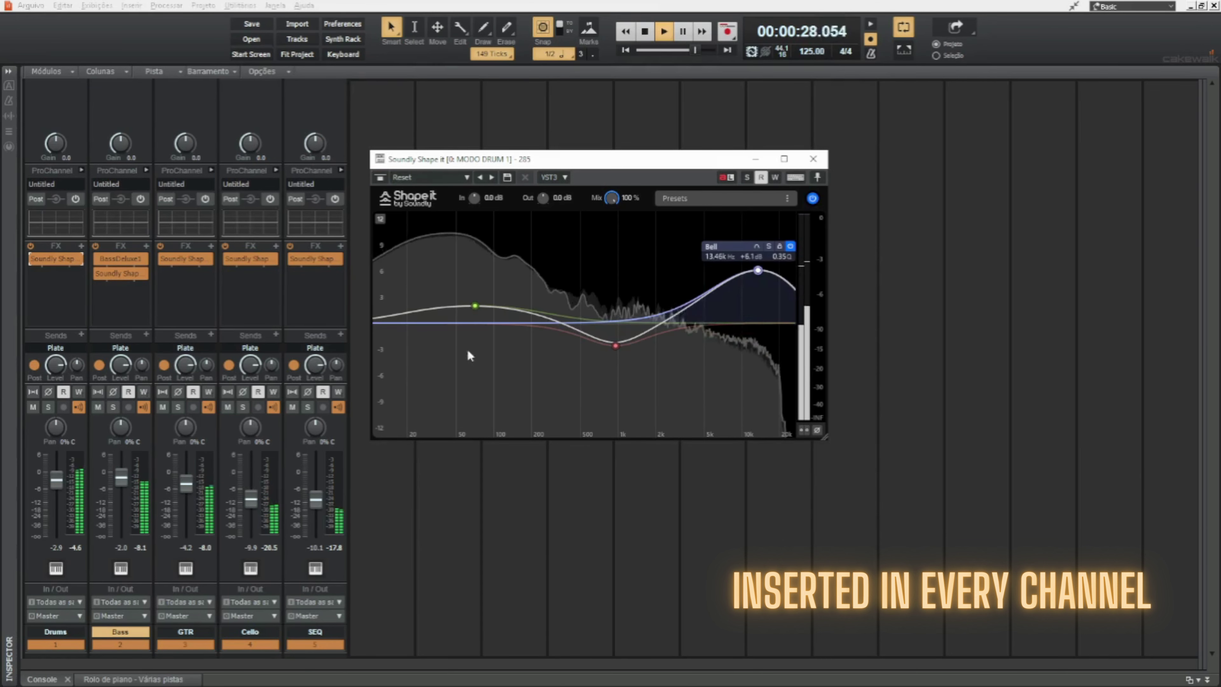
# Step: Compare the Bass channel with its EQ bypassed and active, and set the midrange bell to about +5.8 dB at 912 Hz
pyautogui.doubleClick(118, 275)
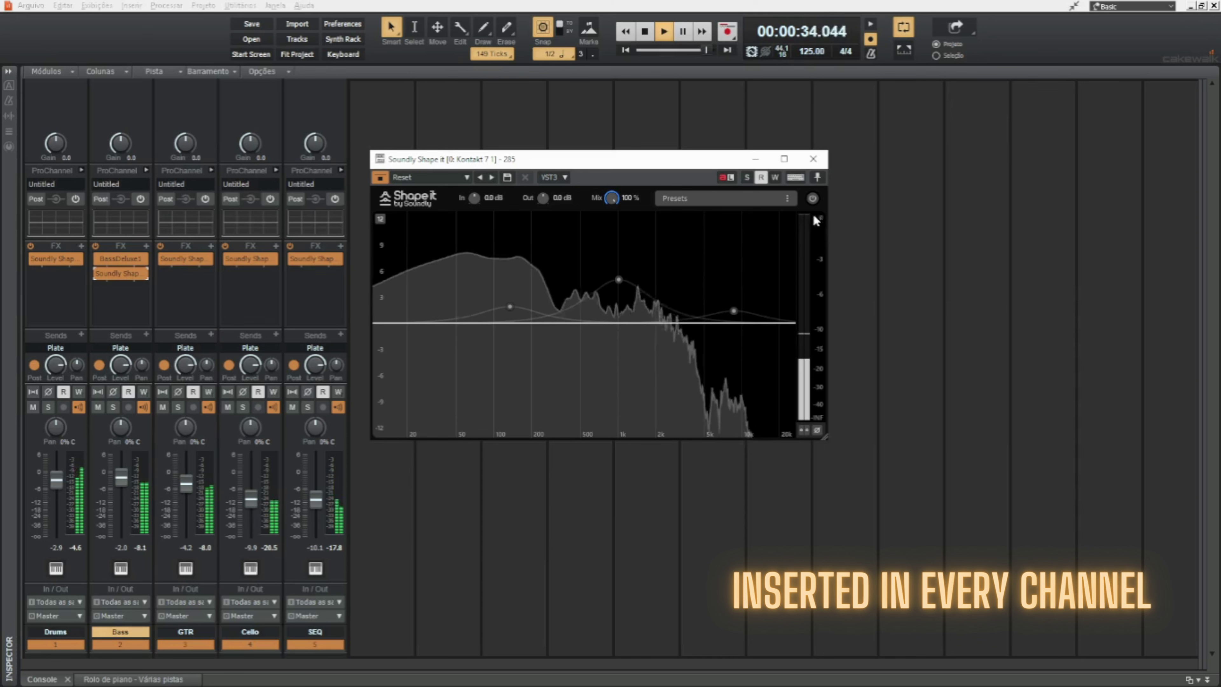
pyautogui.click(813, 199)
pyautogui.moveTo(618, 279); pyautogui.dragTo(613, 273)
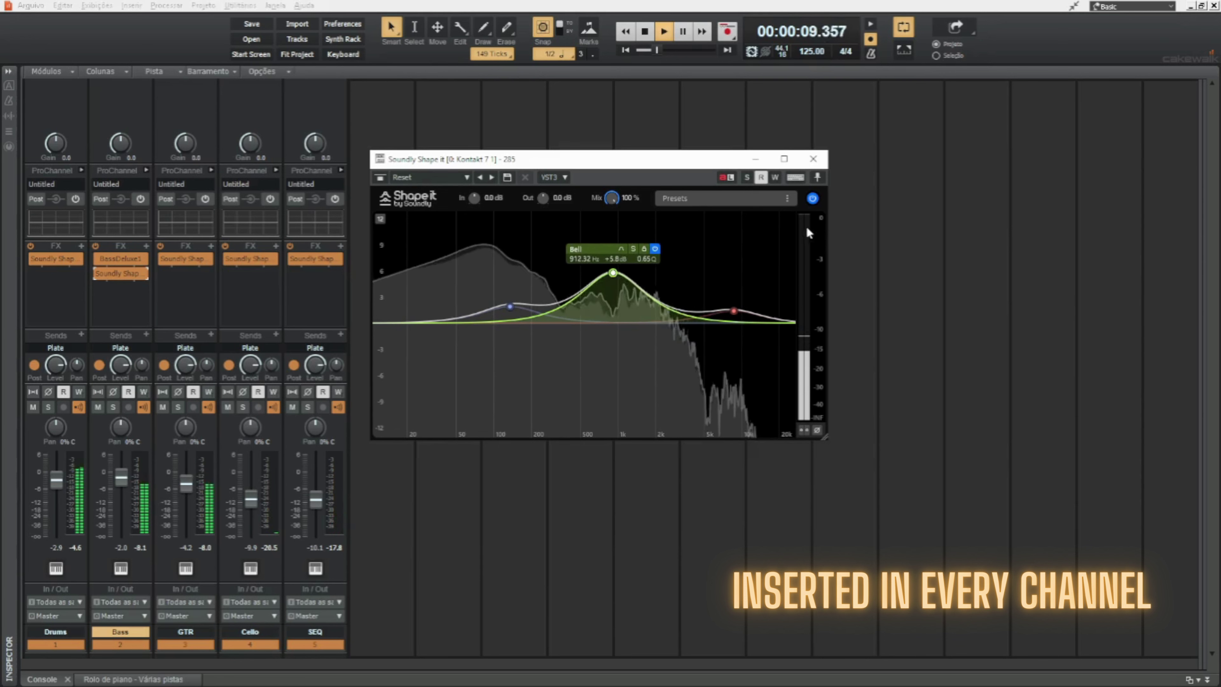
# Step: Bypass the Bass EQ, and compare the GTR channel with its EQ bypassed and active
pyautogui.click(812, 199)
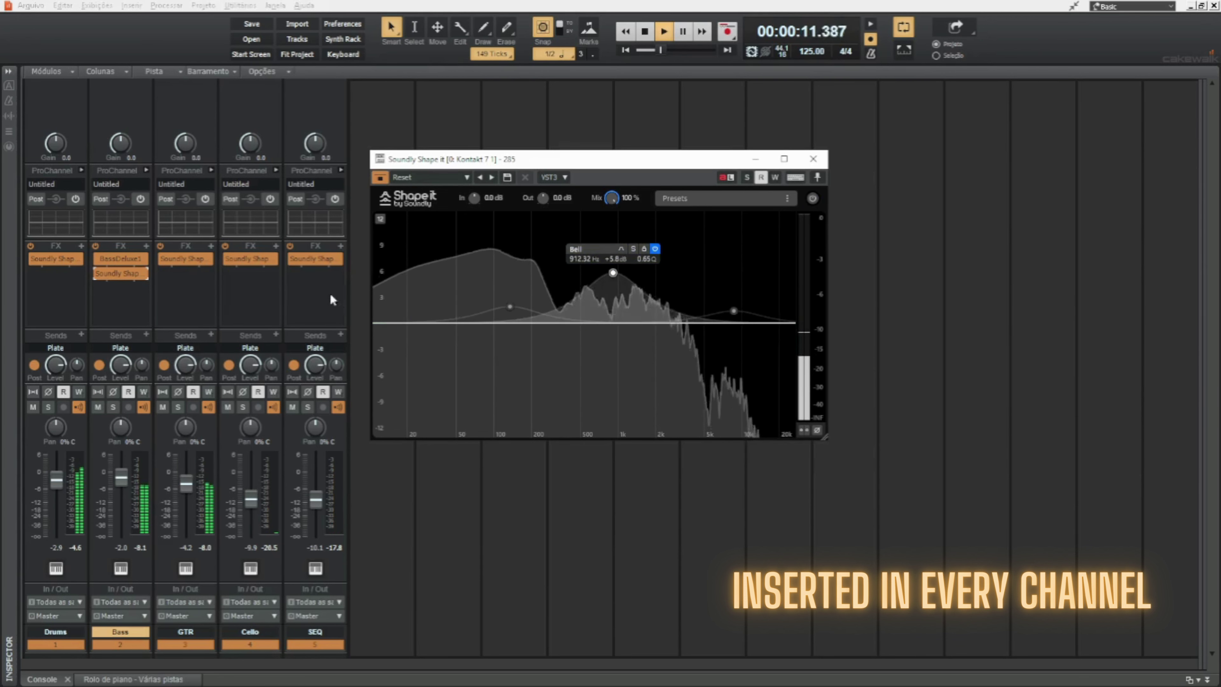
pyautogui.doubleClick(185, 258)
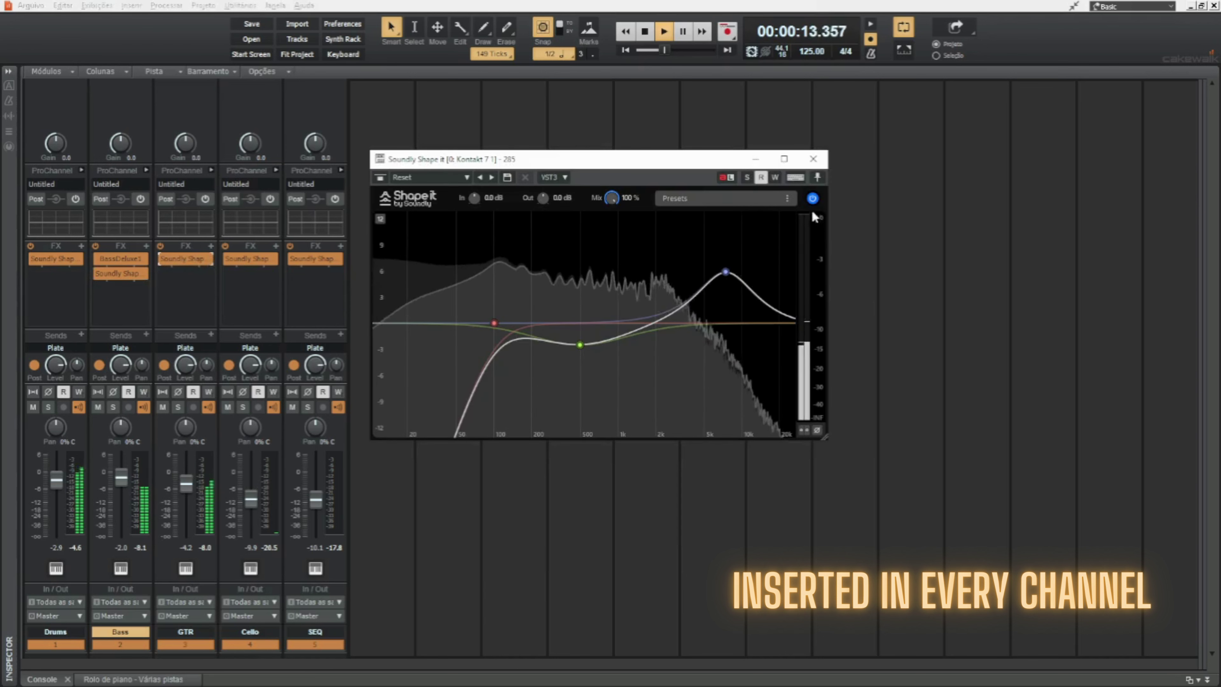
pyautogui.click(812, 199)
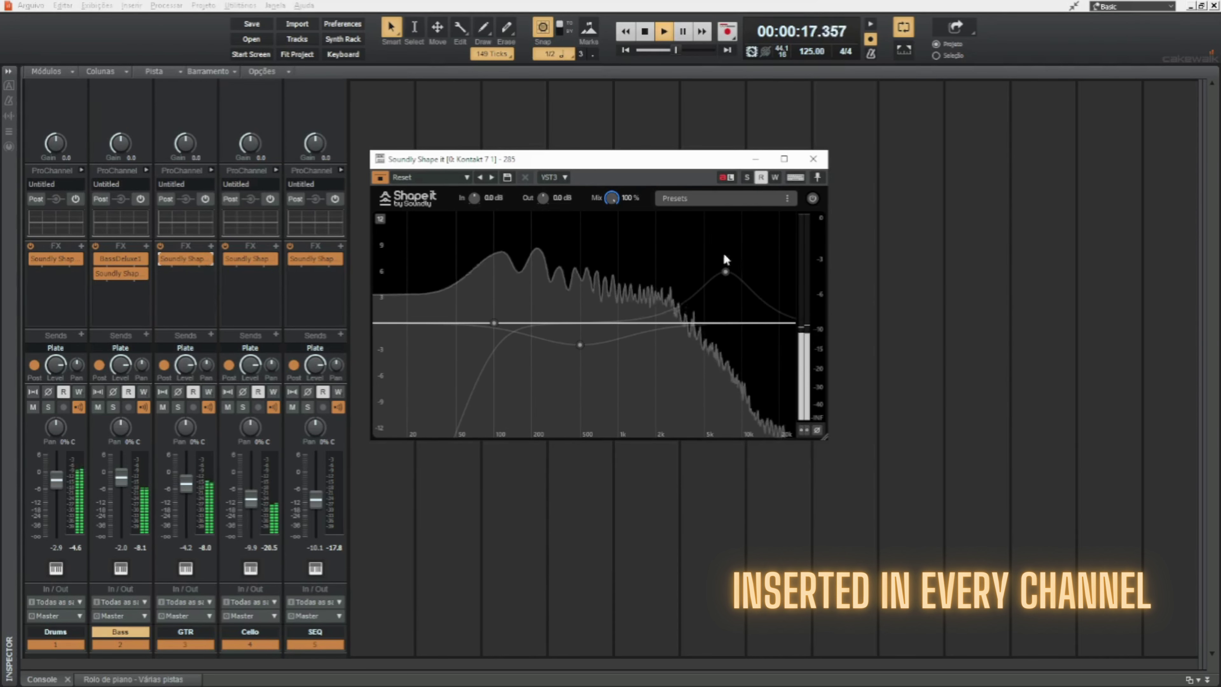
pyautogui.click(812, 199)
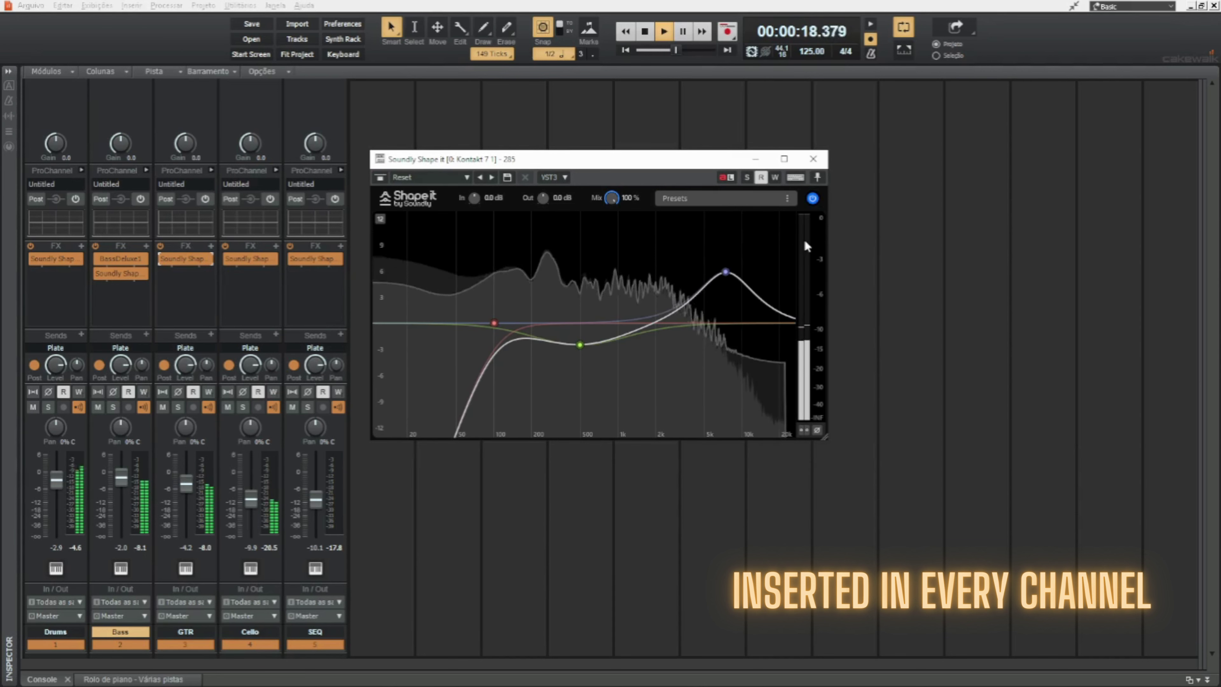
# Step: Reactivate the Bass channel's EQ and set its low bell to about +2.5 dB at 138 Hz
pyautogui.doubleClick(248, 259)
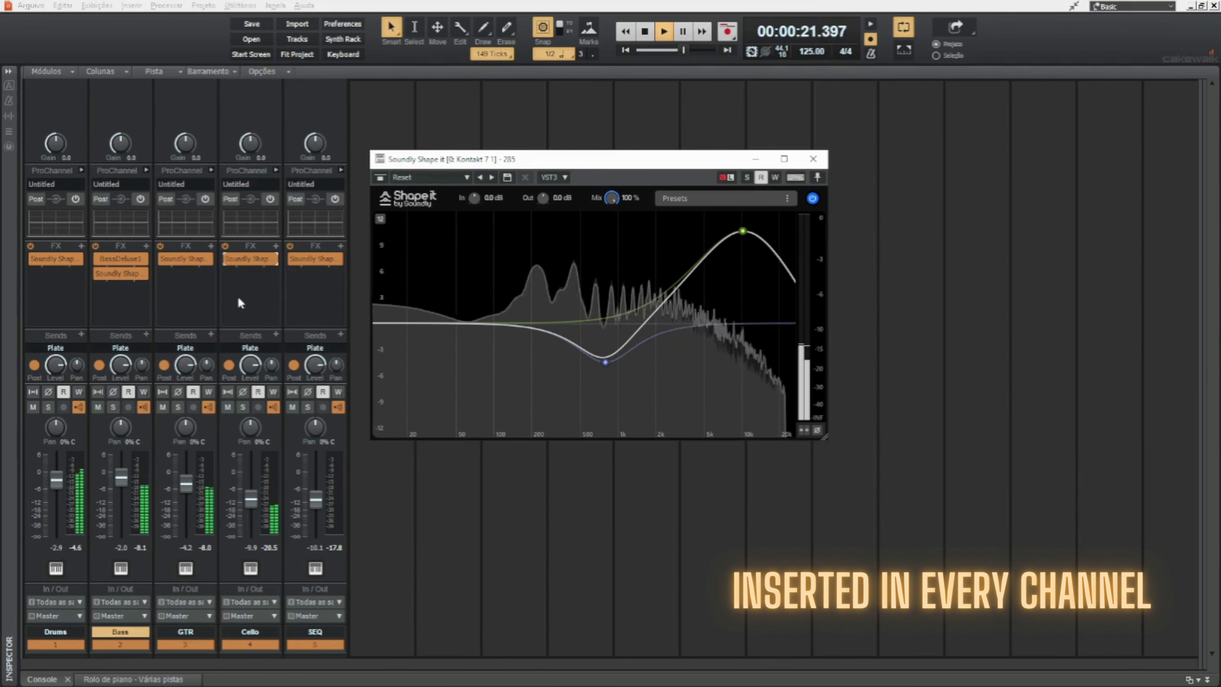
pyautogui.doubleClick(120, 273)
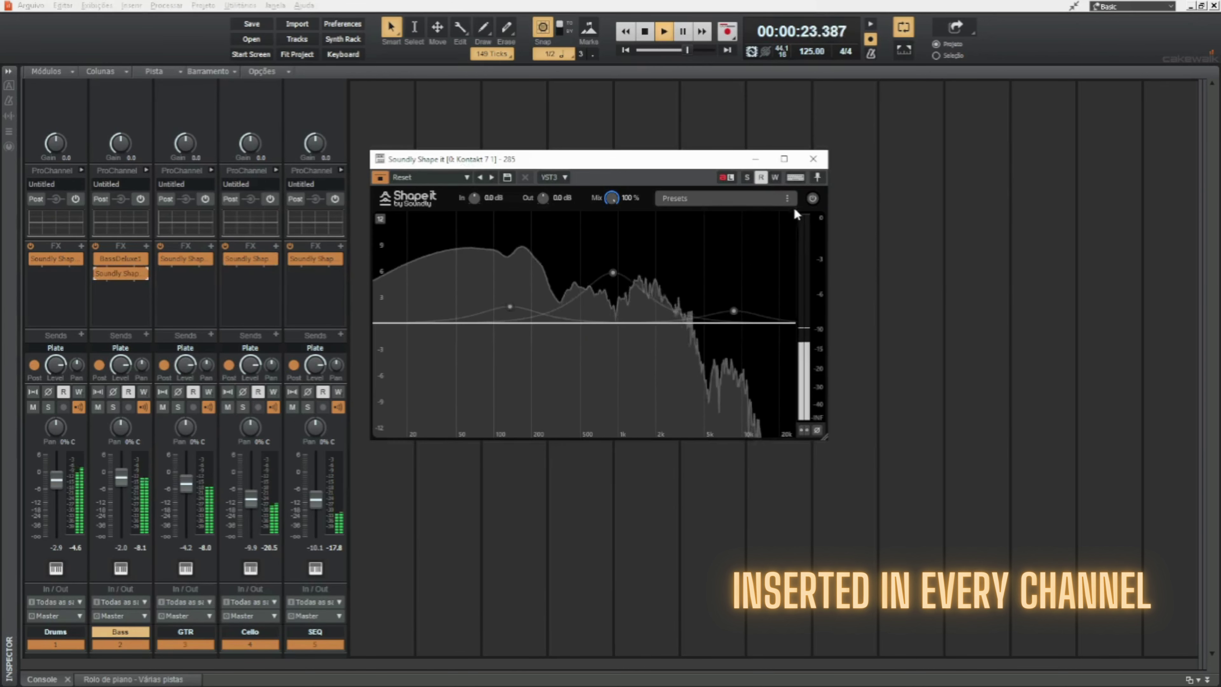
pyautogui.click(812, 199)
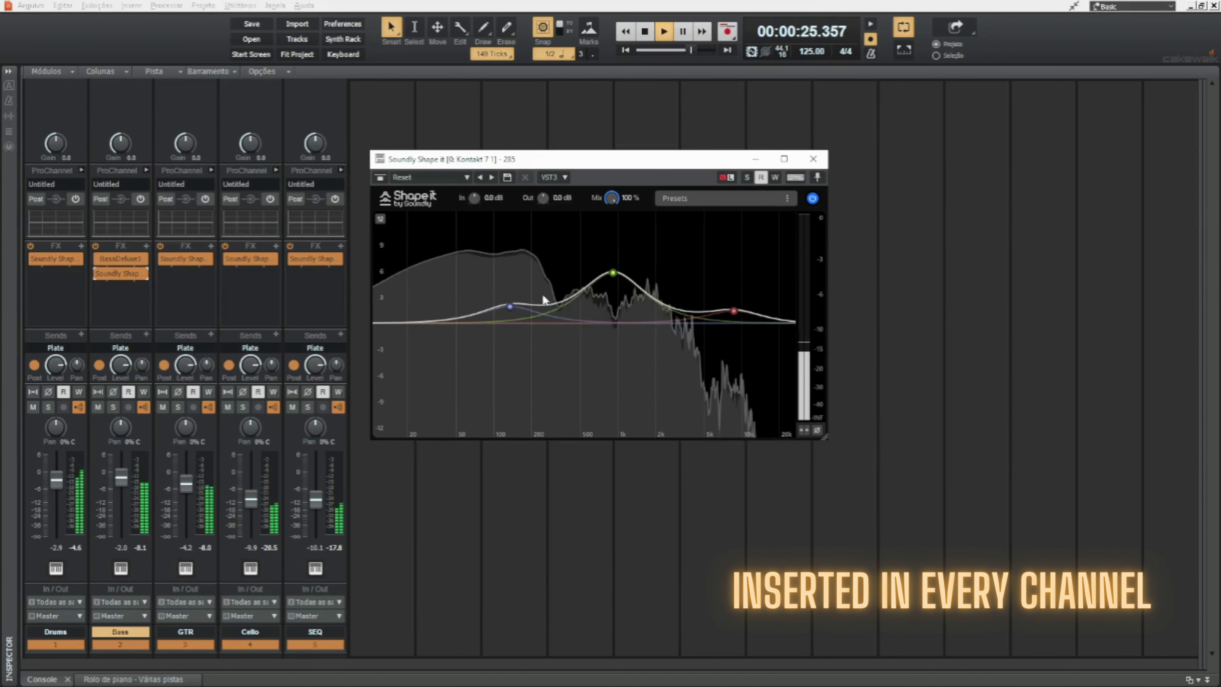
pyautogui.moveTo(508, 304); pyautogui.dragTo(511, 301)
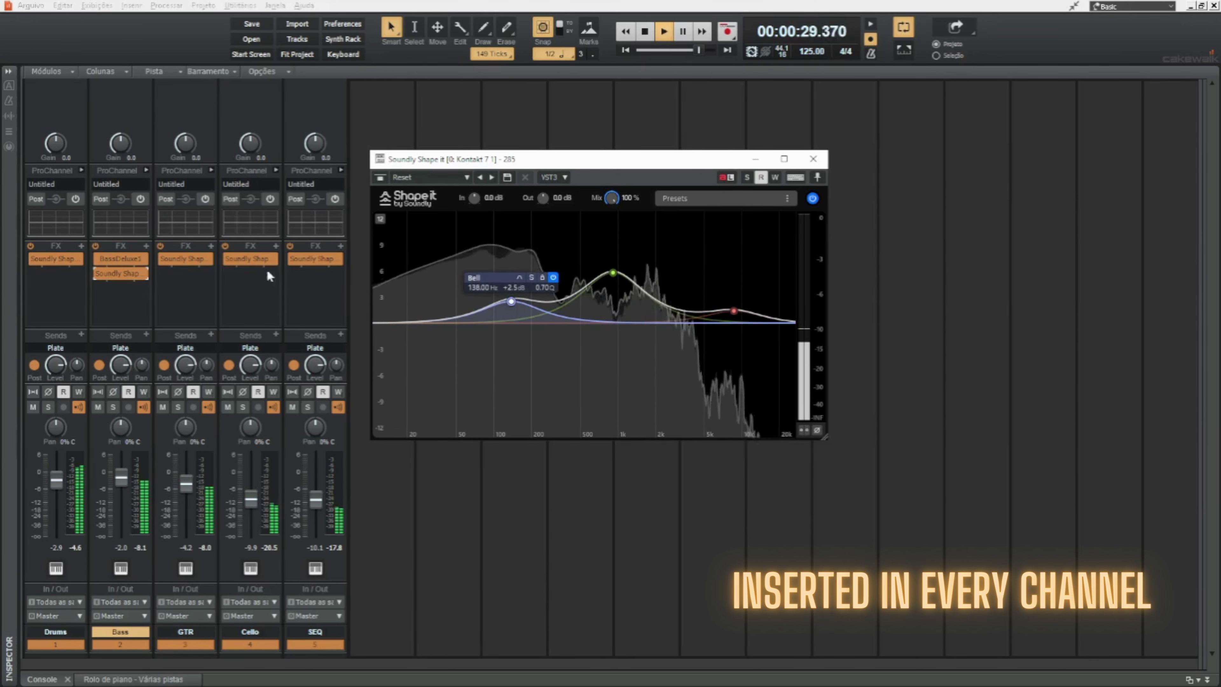
# Step: On the Drums EQ, turn the two midrange cuts into boosts: one about +1.8 dB at 1.43 kHz, the other near 148 Hz
pyautogui.doubleClick(48, 262)
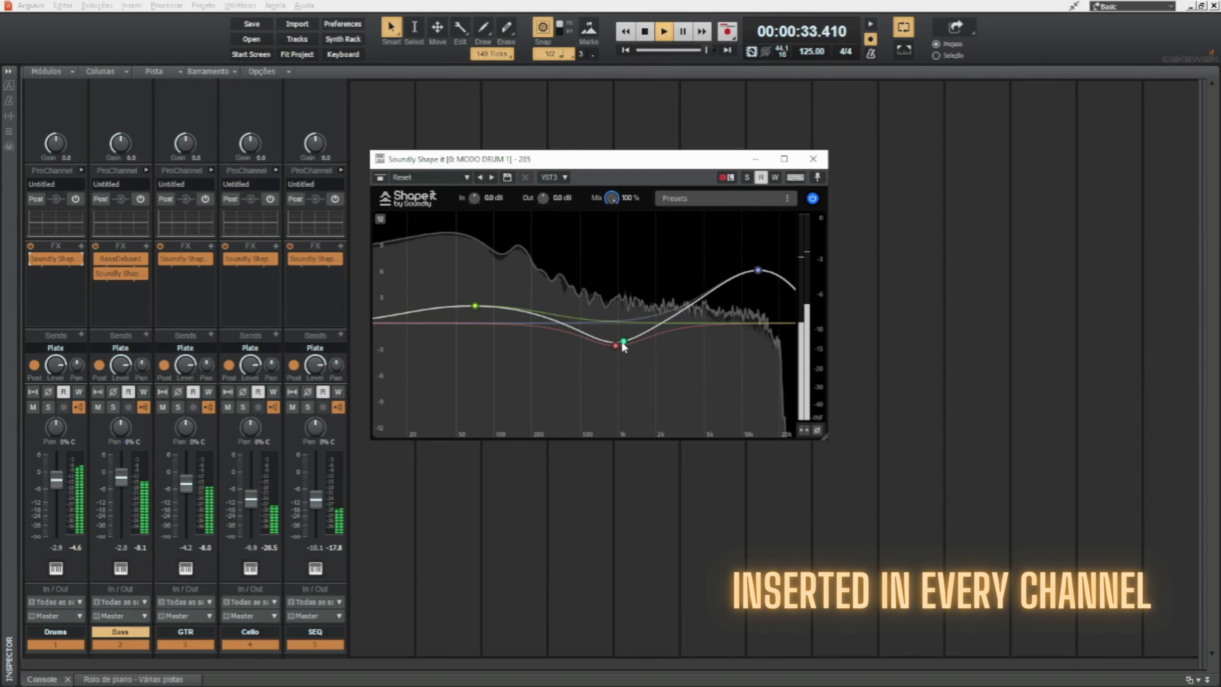
pyautogui.moveTo(615, 344); pyautogui.dragTo(639, 314)
pyautogui.moveTo(566, 319); pyautogui.dragTo(516, 295)
pyautogui.moveTo(636, 311); pyautogui.dragTo(637, 311)
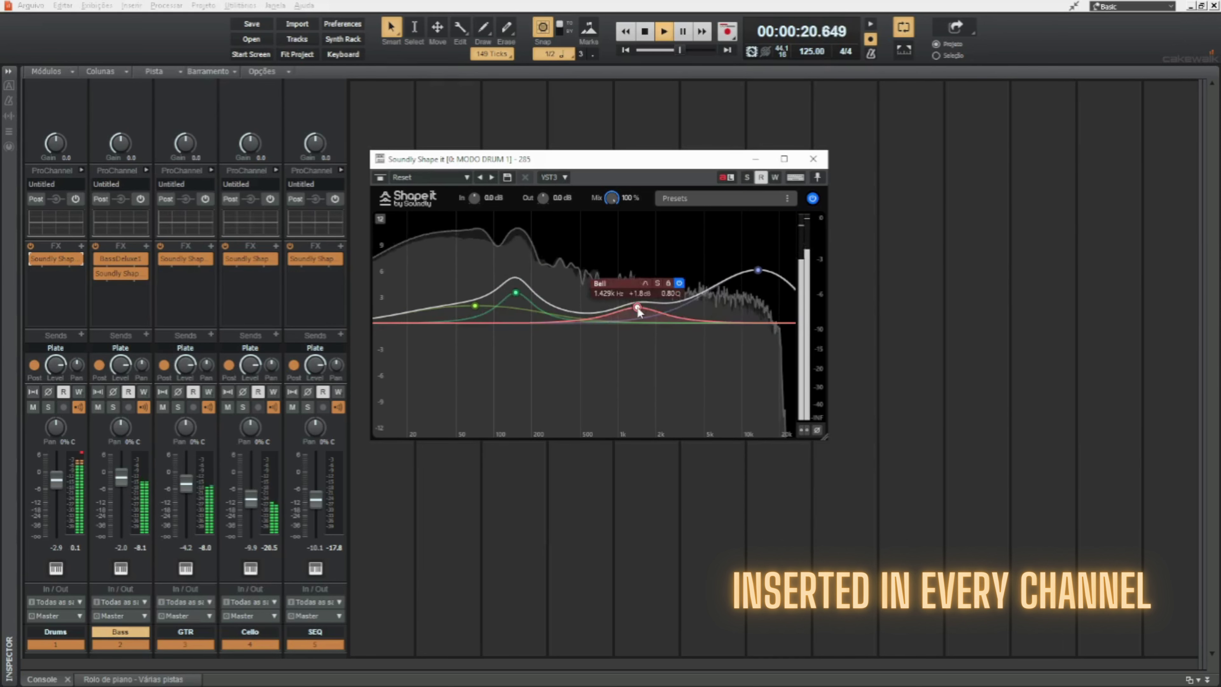
# Step: Raise the Drums EQ's high bell to about +10.7 dB at 14.11 kHz and set the plug-in's mix to 80%
pyautogui.moveTo(758, 271); pyautogui.dragTo(761, 234)
pyautogui.moveTo(608, 202); pyautogui.dragTo(629, 243)
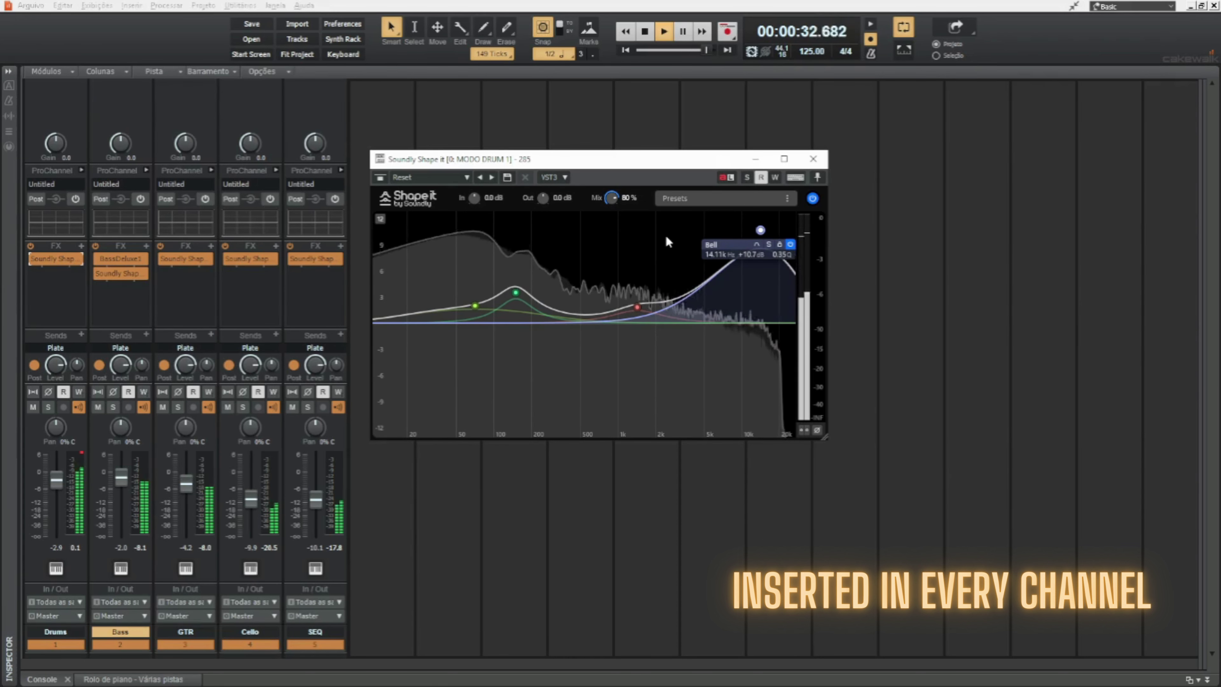
# Step: Compare the sound with the Drums EQ bypassed and active, and with every channel's Shape it EQ bypassed and active
pyautogui.click(812, 198)
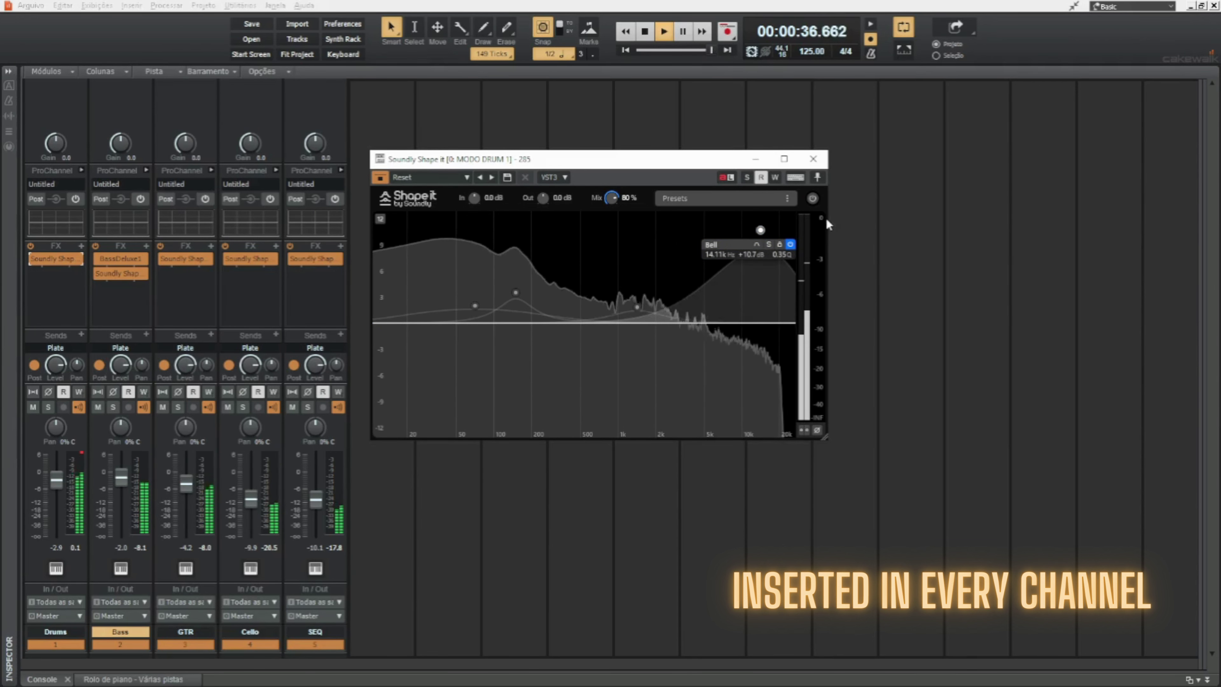
pyautogui.click(813, 198)
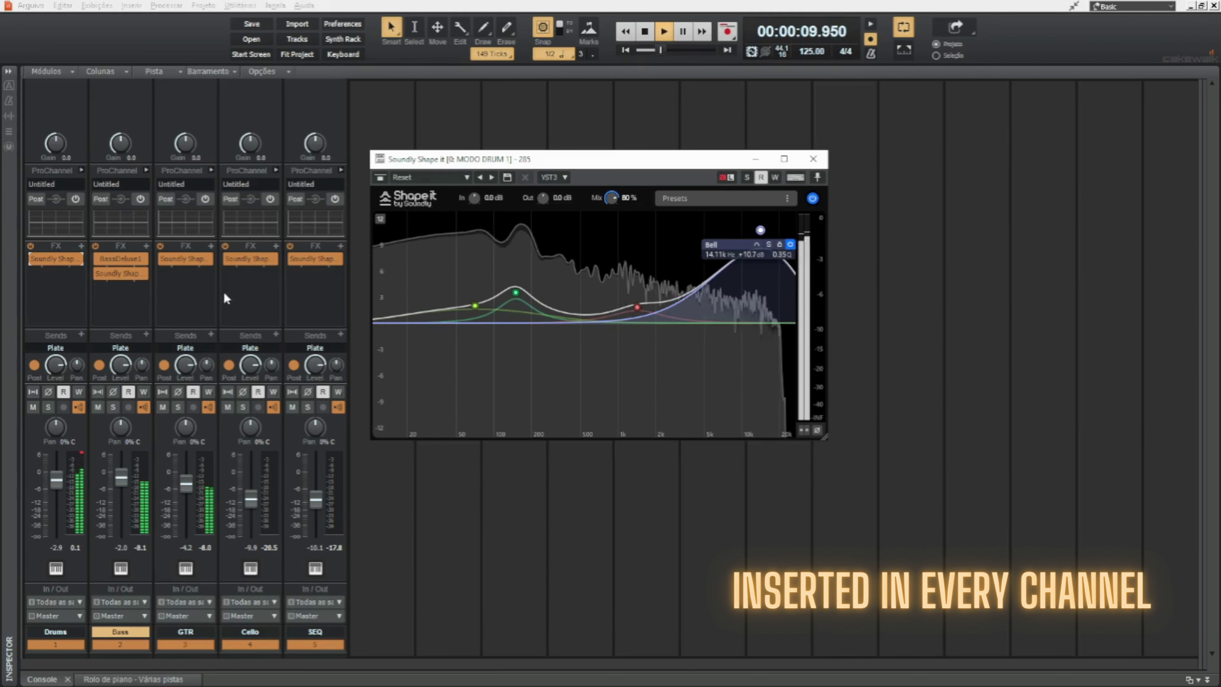
pyautogui.keyDown('ctrl'); pyautogui.click(31, 258); pyautogui.keyUp('ctrl')
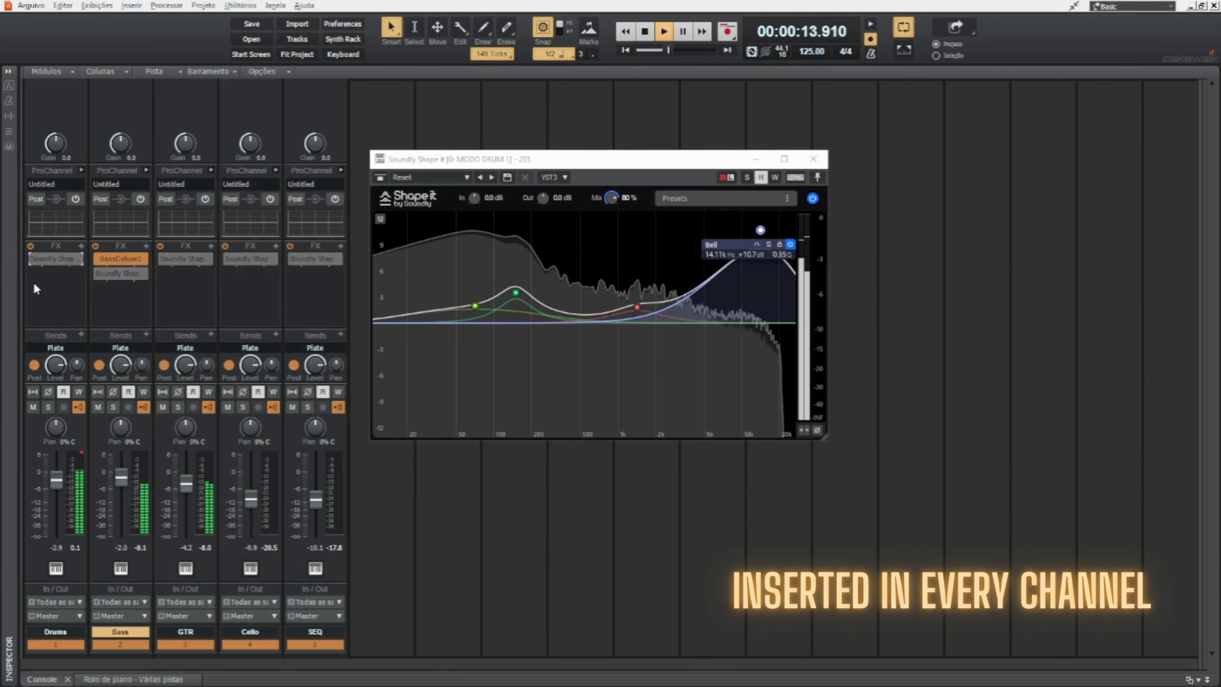
pyautogui.keyDown('ctrl'); pyautogui.click(29, 258); pyautogui.keyUp('ctrl')
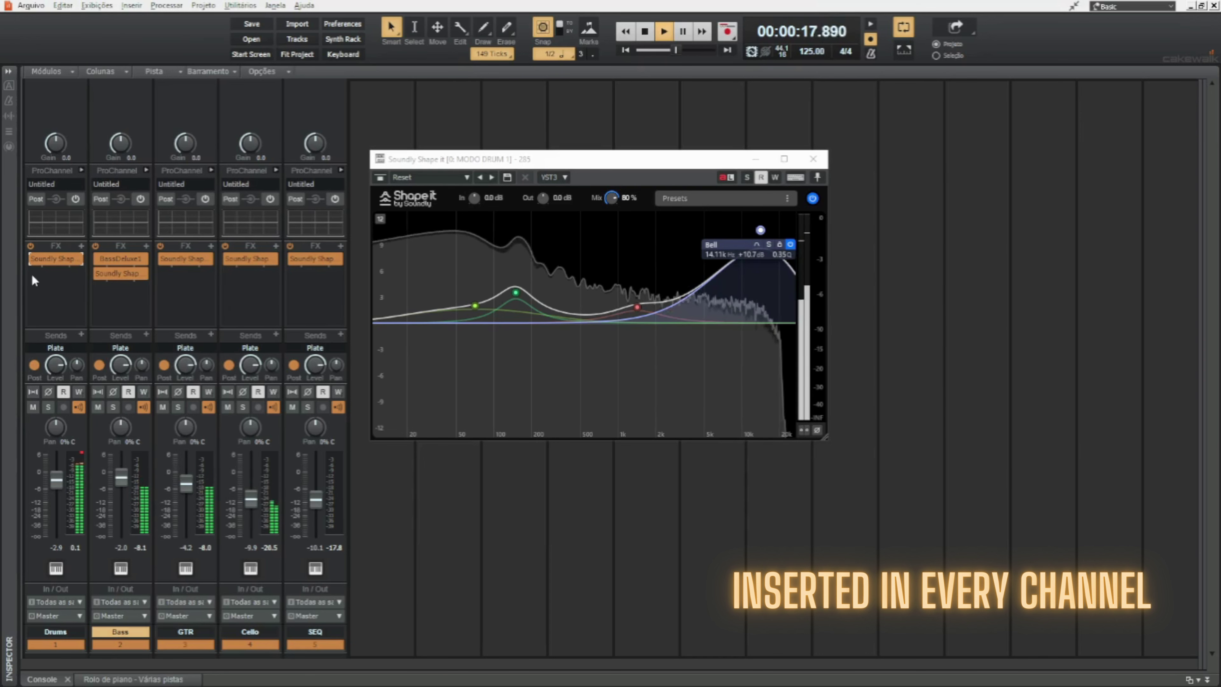
# Step: On the Cello EQ, set the midrange bell to about +3.2 dB near 780 Hz and the high bell to about +16.1 dB at 13.94 kHz
pyautogui.doubleClick(248, 258)
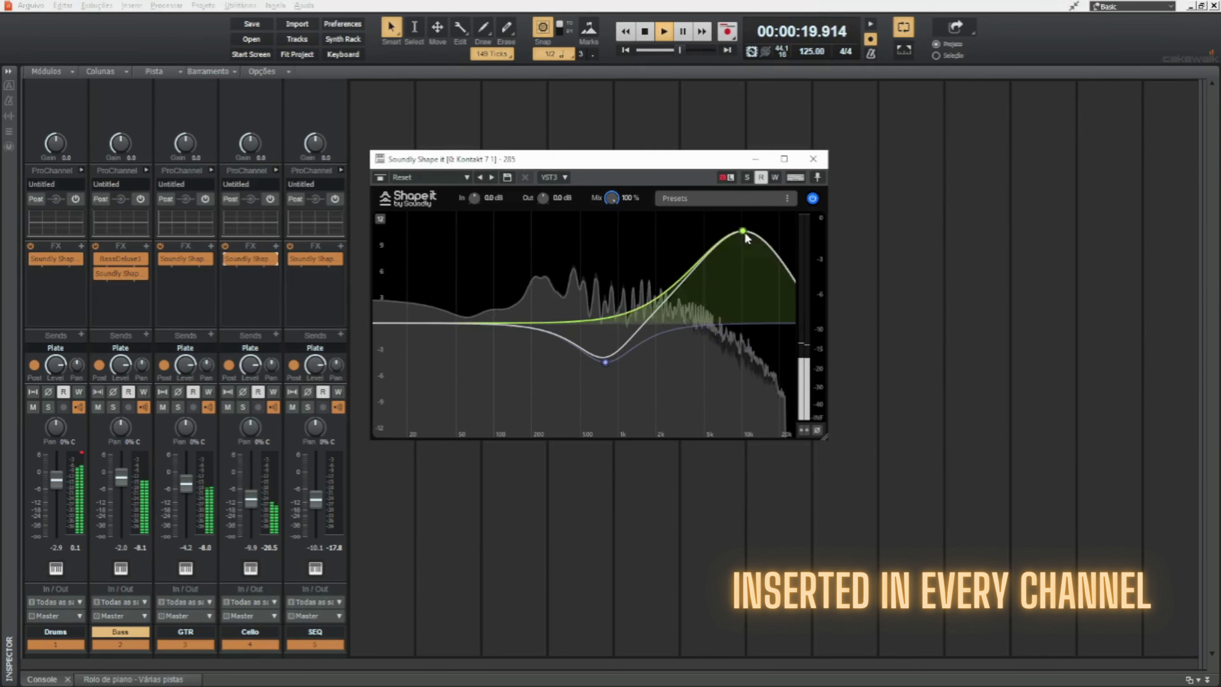
pyautogui.moveTo(749, 237)
pyautogui.mouseDown()
pyautogui.moveTo(753, 217)
pyautogui.moveTo(745, 250)
pyautogui.mouseUp()
pyautogui.moveTo(605, 343); pyautogui.dragTo(556, 331)
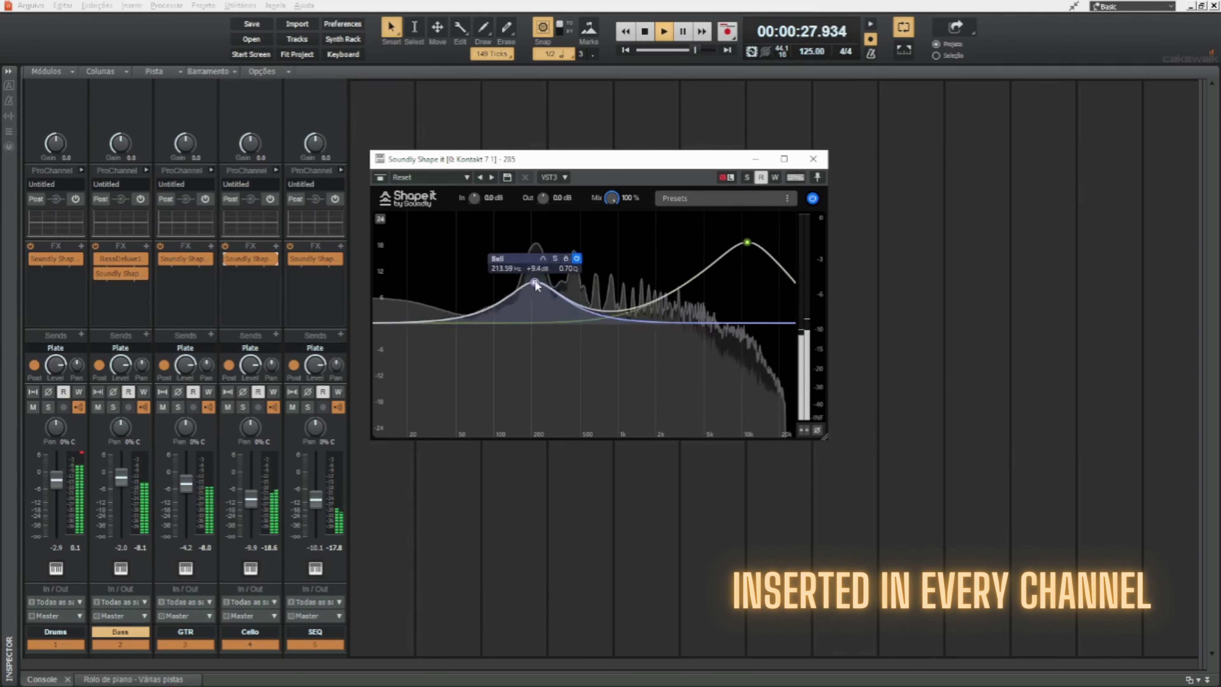
pyautogui.moveTo(534, 280); pyautogui.dragTo(601, 309)
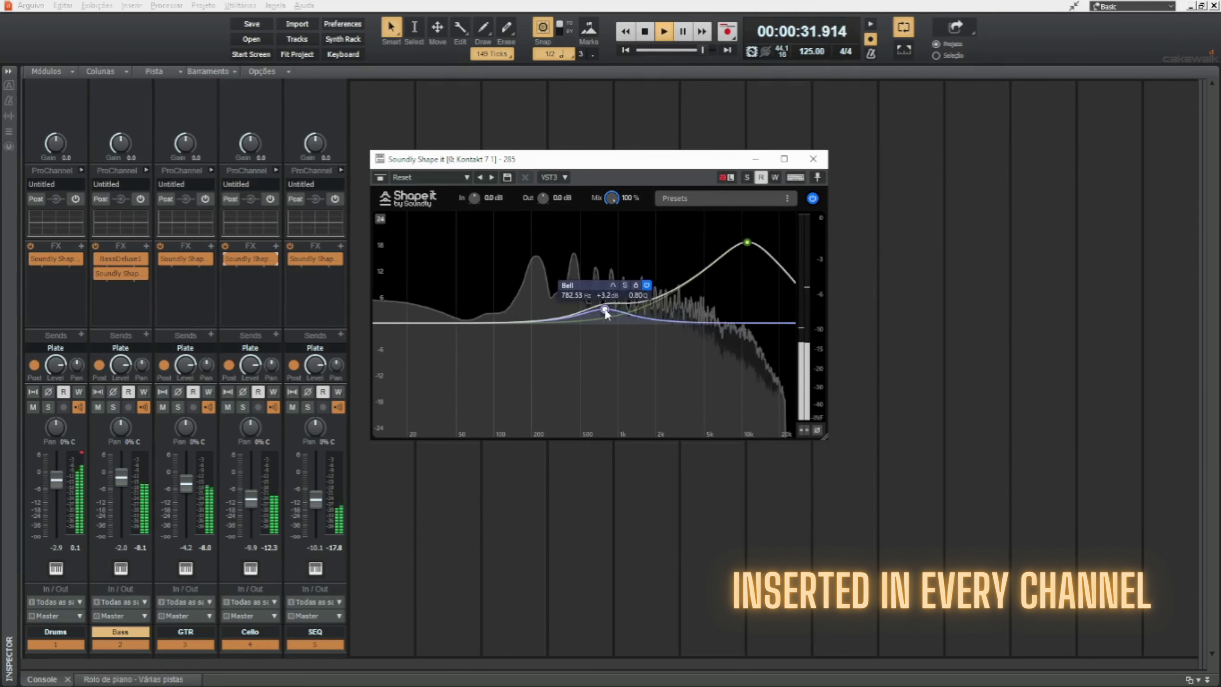
pyautogui.moveTo(746, 242)
pyautogui.mouseDown()
pyautogui.moveTo(745, 277)
pyautogui.moveTo(759, 258)
pyautogui.mouseUp()
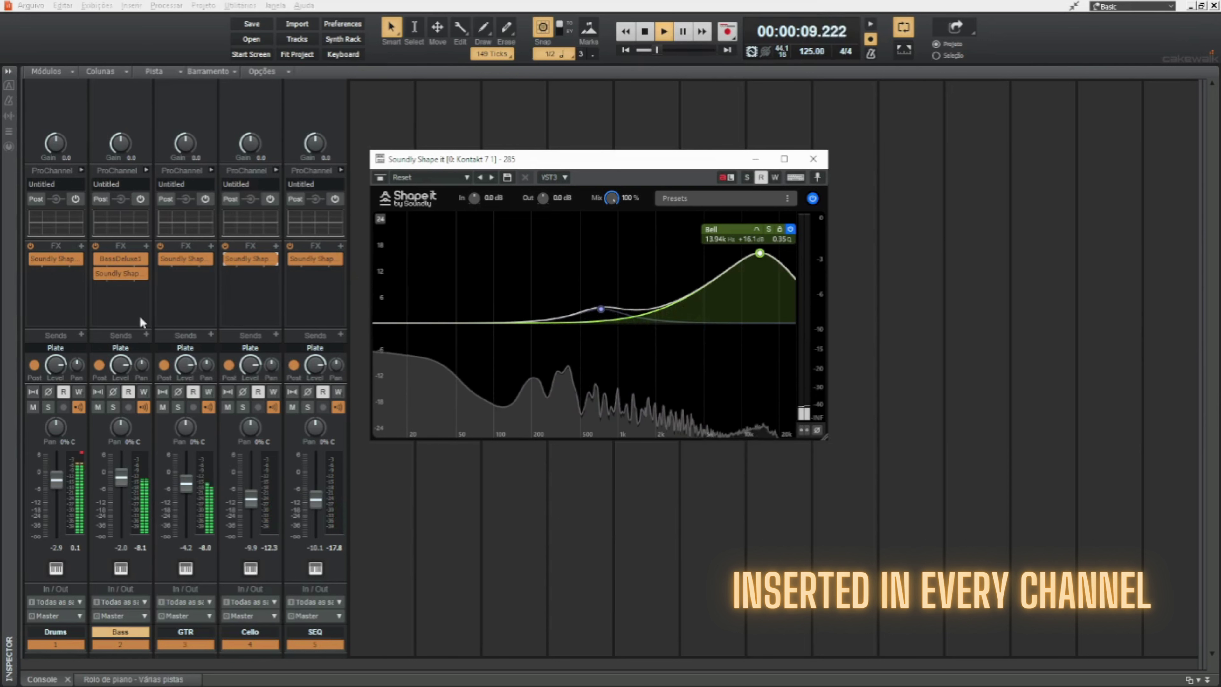
# Step: Compare the whole mix with every channel's Shape it EQ bypassed and active
pyautogui.click(32, 260)
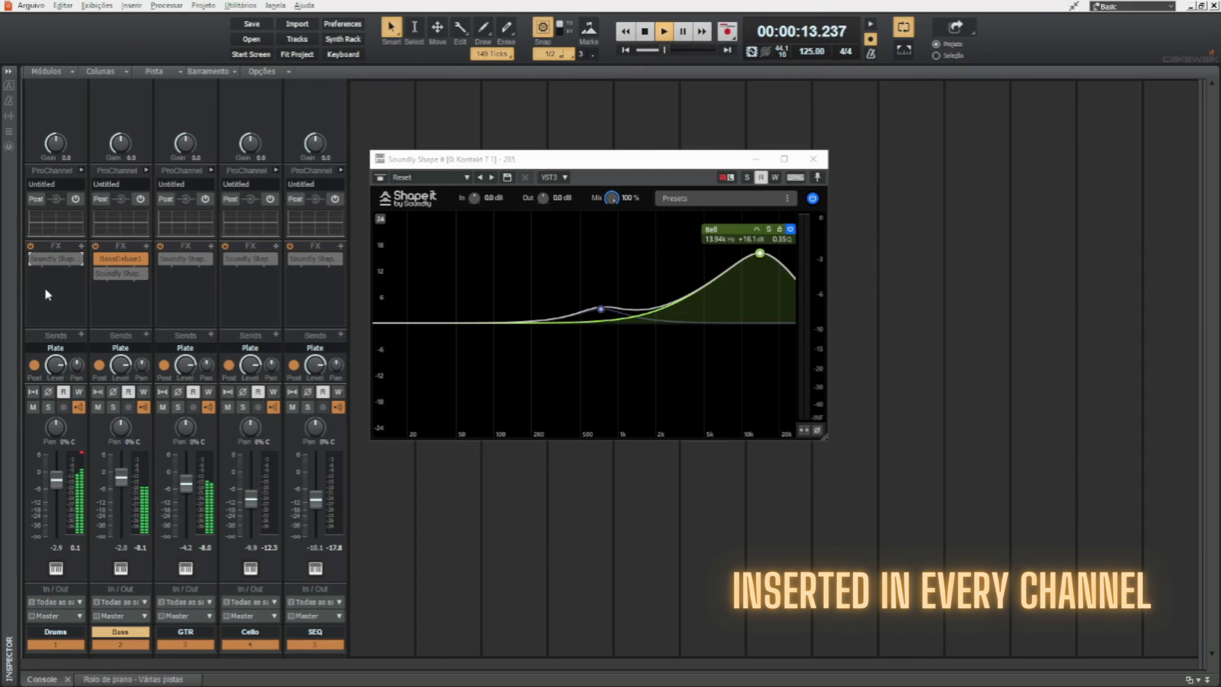
pyautogui.click(32, 260)
# Step: On the Drums EQ, raise the low bell to about +4.6 dB at 62 Hz and move the upper-midrange bell to about 1.57 kHz
pyautogui.doubleClick(63, 263)
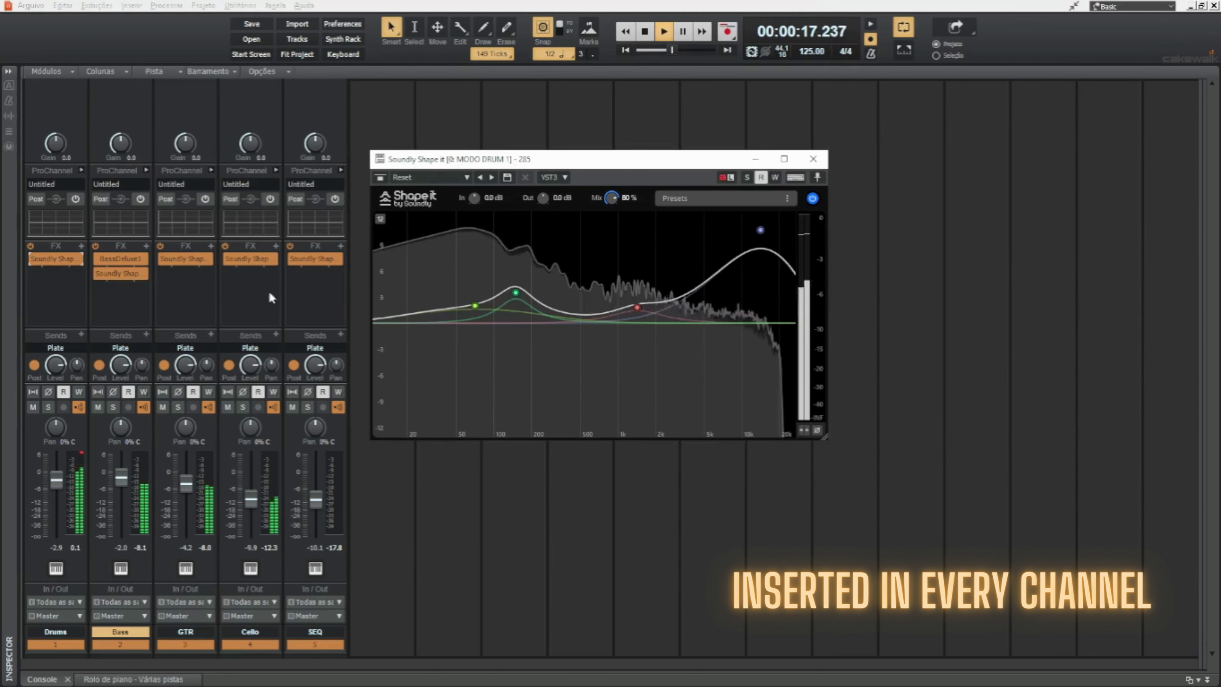
pyautogui.moveTo(474, 306); pyautogui.dragTo(469, 286)
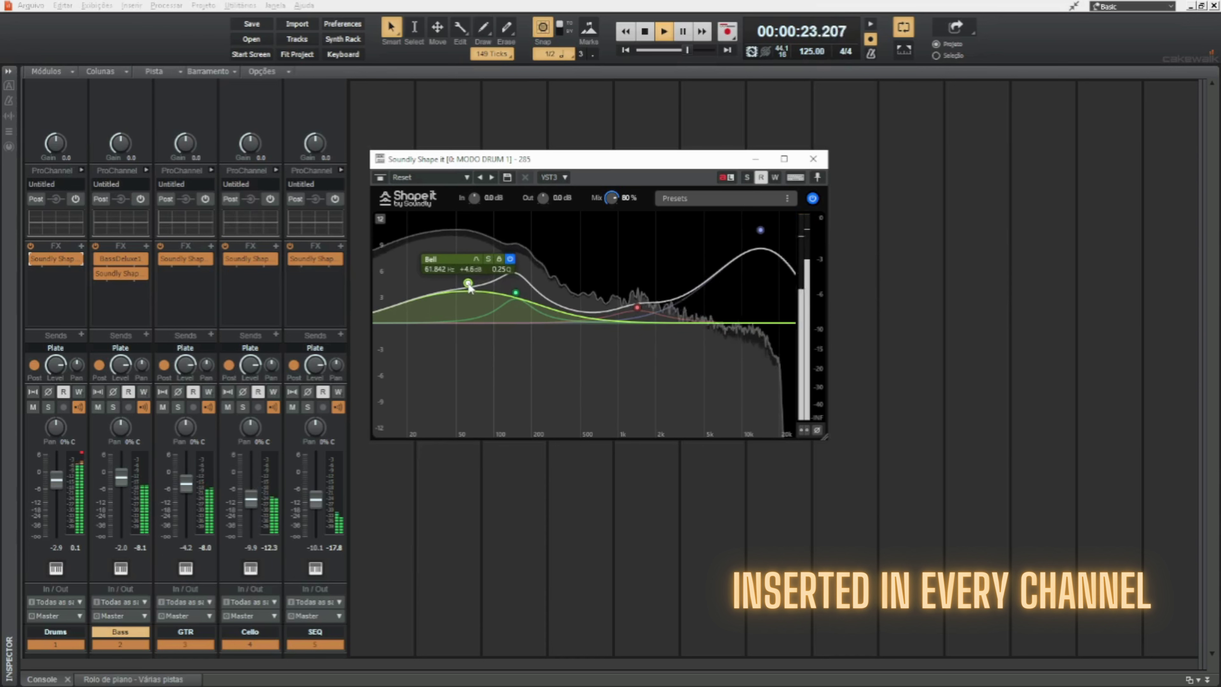
pyautogui.moveTo(634, 306)
pyautogui.mouseDown()
pyautogui.moveTo(639, 286)
pyautogui.moveTo(643, 308)
pyautogui.mouseUp()
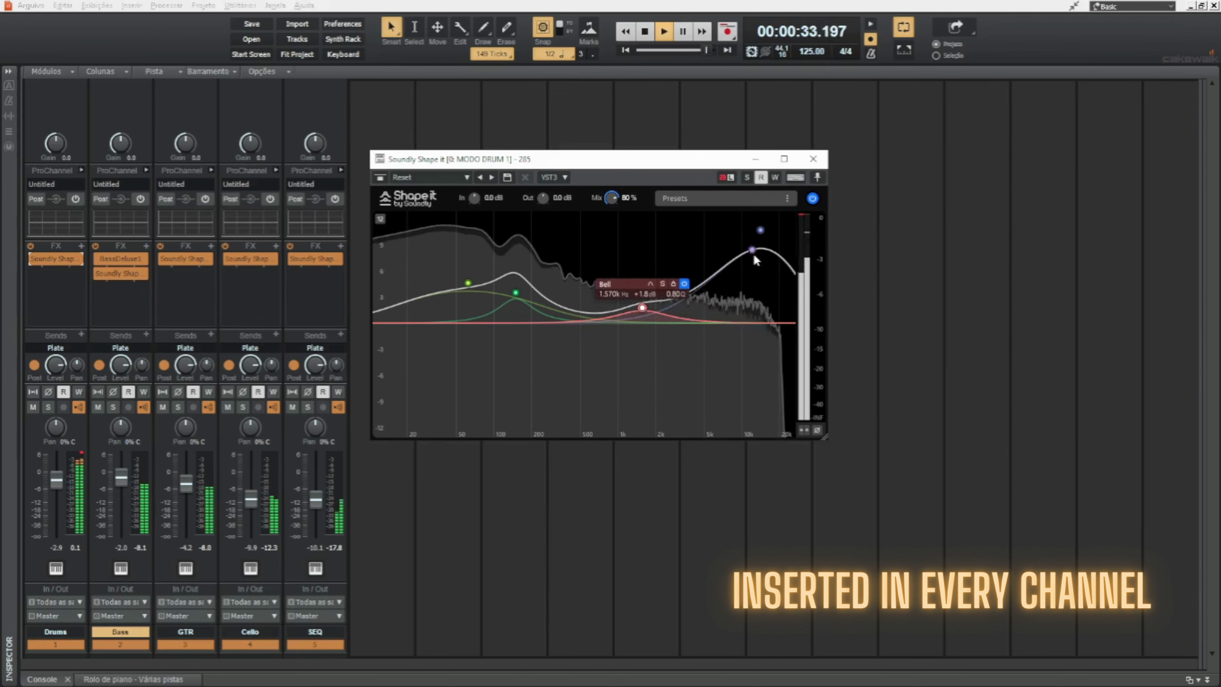
# Step: Lower the Drums EQ's high bell at 14.11 kHz to about +9.0 dB and its bell at 148 Hz to about +2.5 dB
pyautogui.moveTo(759, 230); pyautogui.dragTo(758, 246)
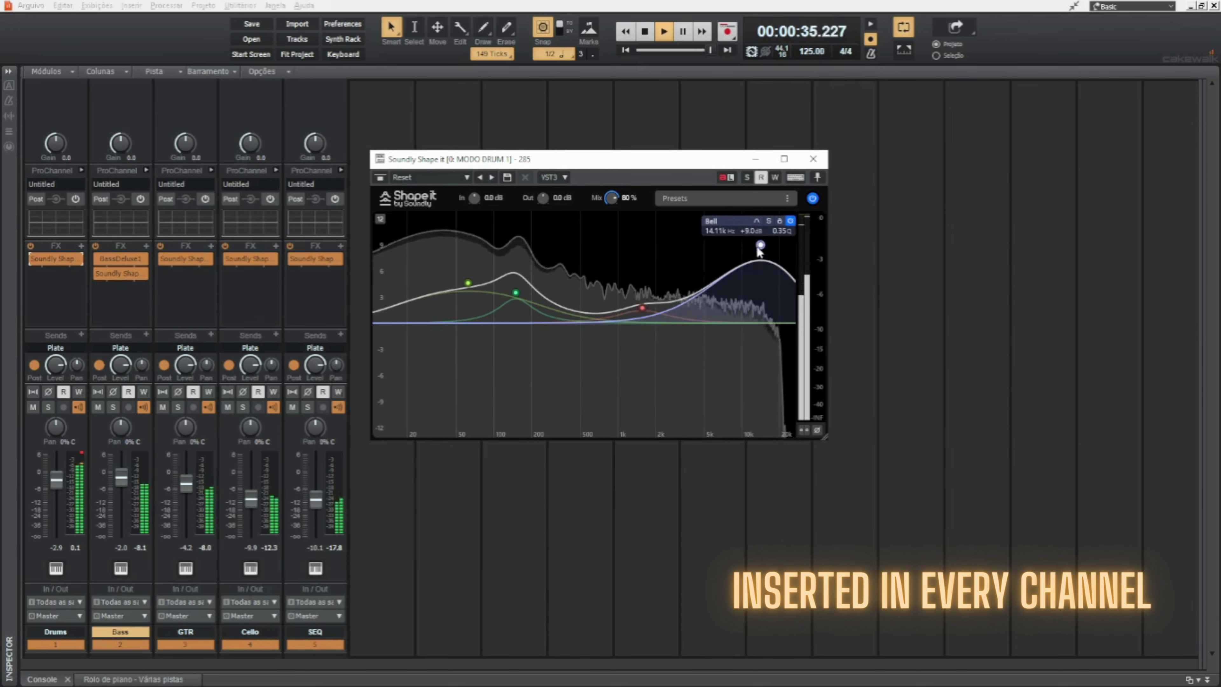
pyautogui.moveTo(516, 291); pyautogui.dragTo(516, 303)
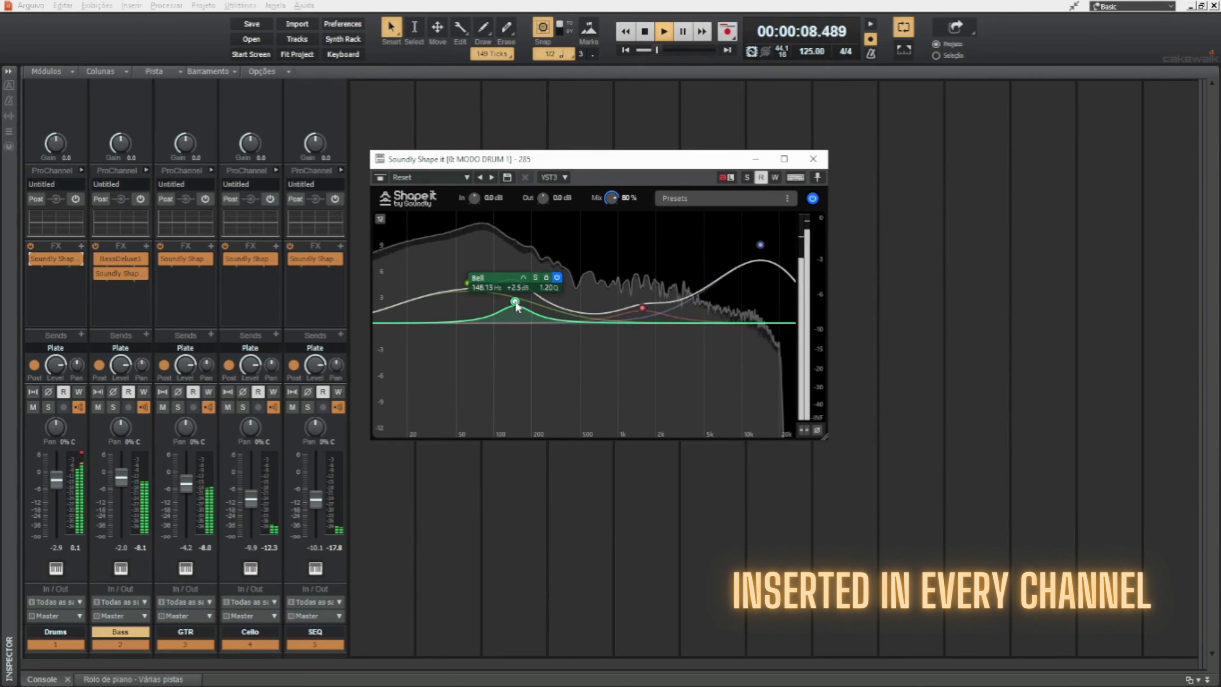
# Step: On the GTR EQ, move the midrange cut to about 773 Hz at -2.5 dB and the high bell to about 8.9 kHz at +12.6 dB
pyautogui.doubleClick(185, 258)
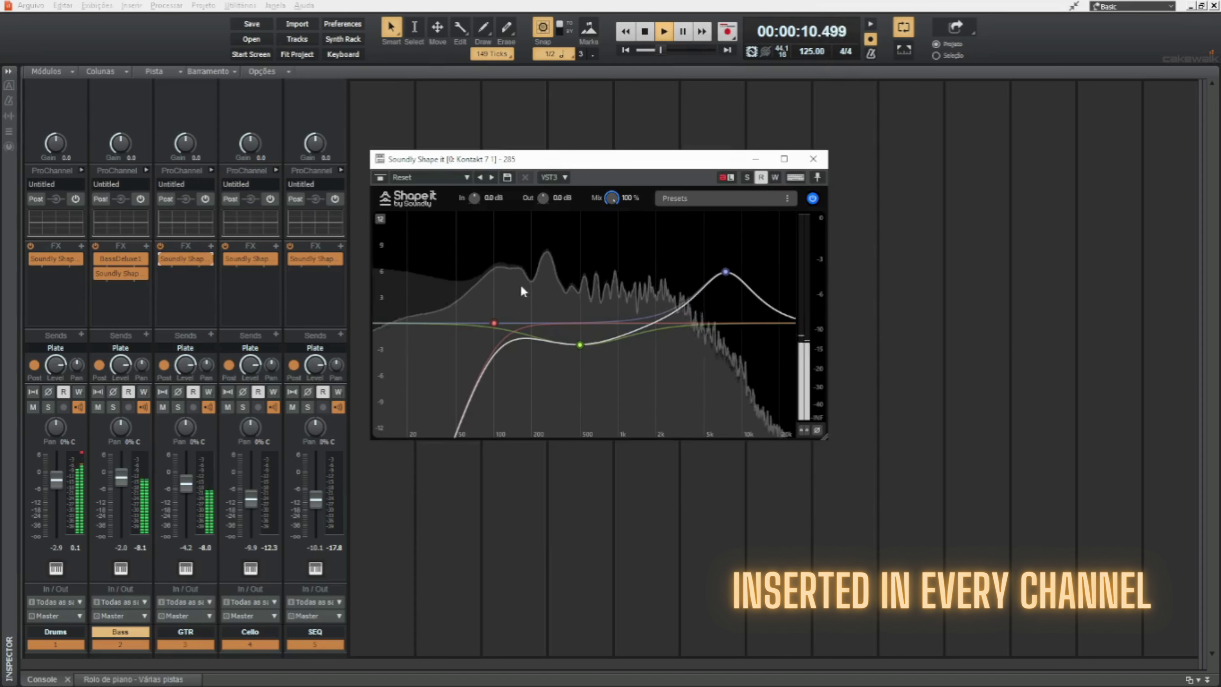
pyautogui.moveTo(583, 342)
pyautogui.mouseDown()
pyautogui.moveTo(585, 308)
pyautogui.moveTo(619, 300)
pyautogui.moveTo(601, 360)
pyautogui.moveTo(603, 343)
pyautogui.mouseUp()
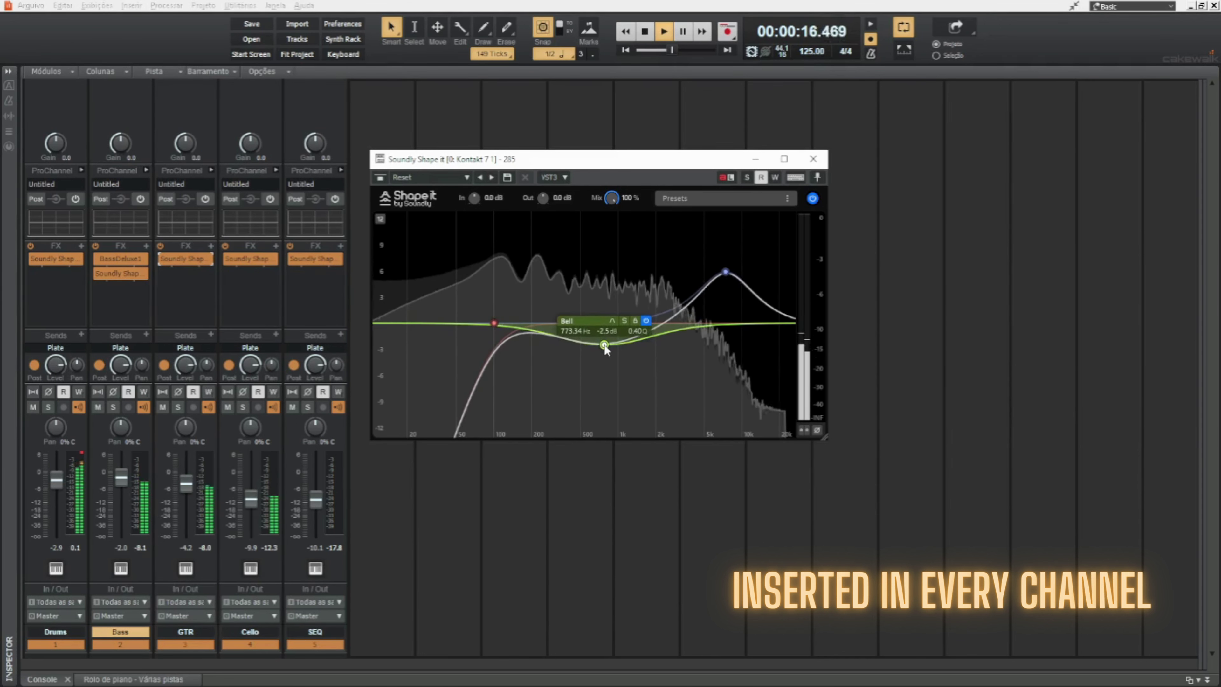
pyautogui.moveTo(725, 272)
pyautogui.mouseDown()
pyautogui.moveTo(743, 217)
pyautogui.moveTo(751, 269)
pyautogui.moveTo(738, 272)
pyautogui.mouseUp()
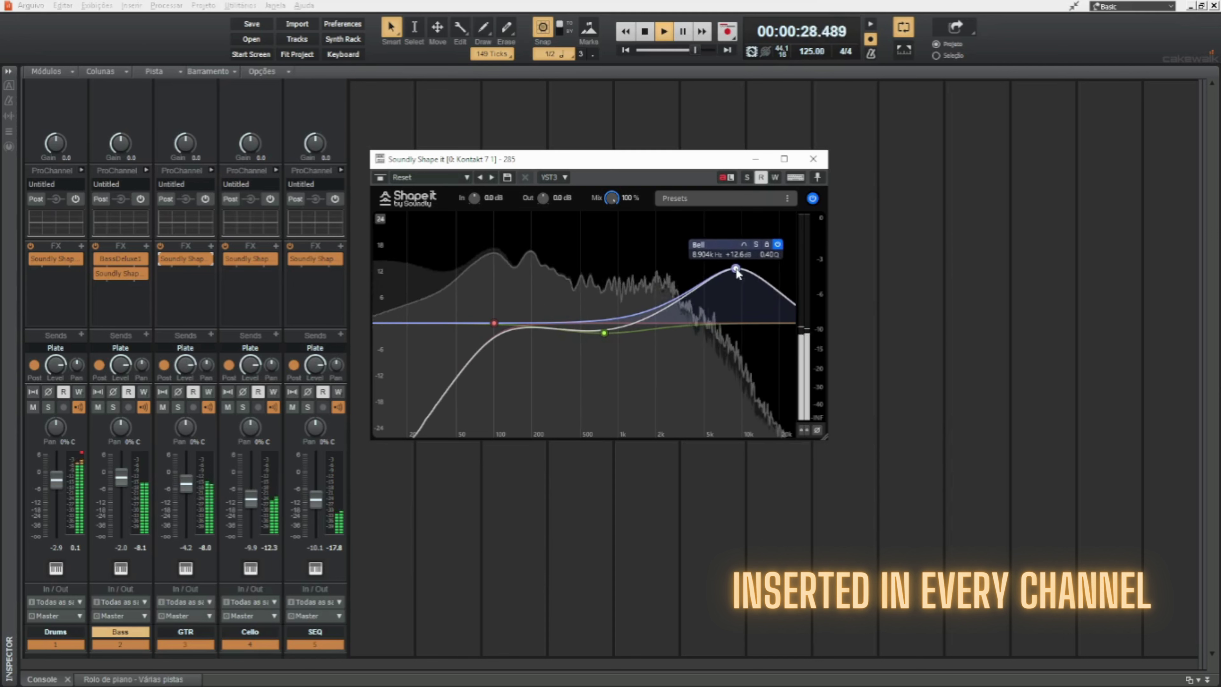
# Step: Compare the mix twice with all the Shape it EQs bypassed and active
pyautogui.click(33, 259)
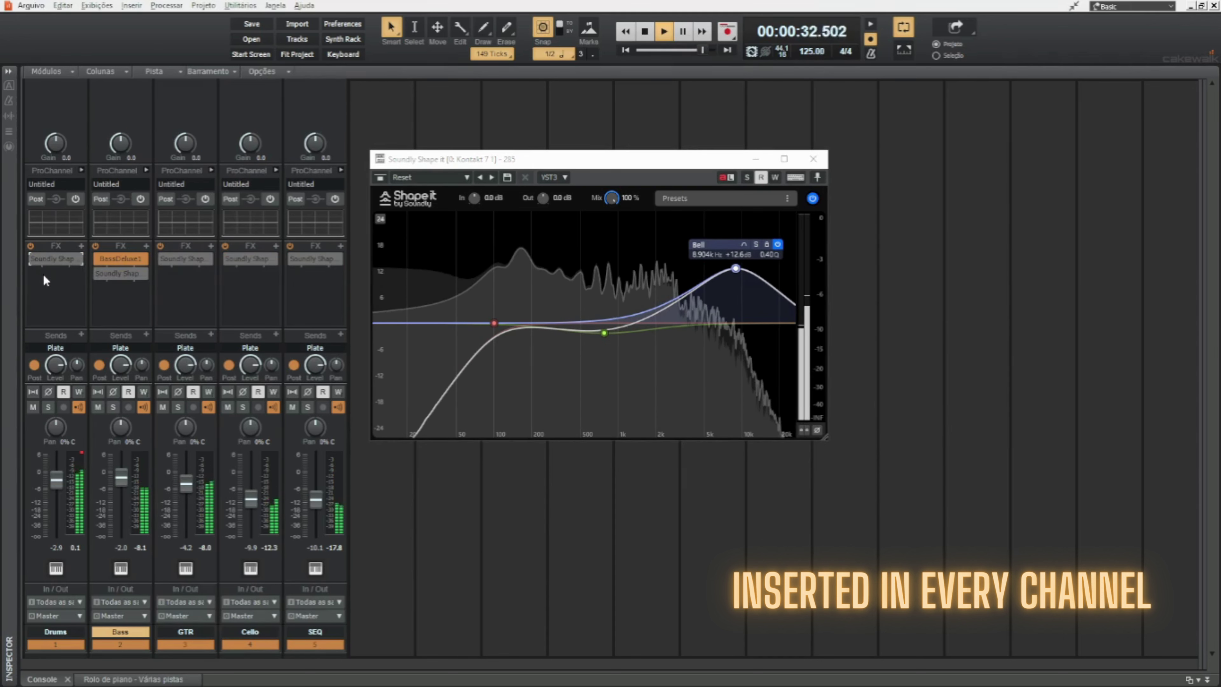
pyautogui.click(33, 260)
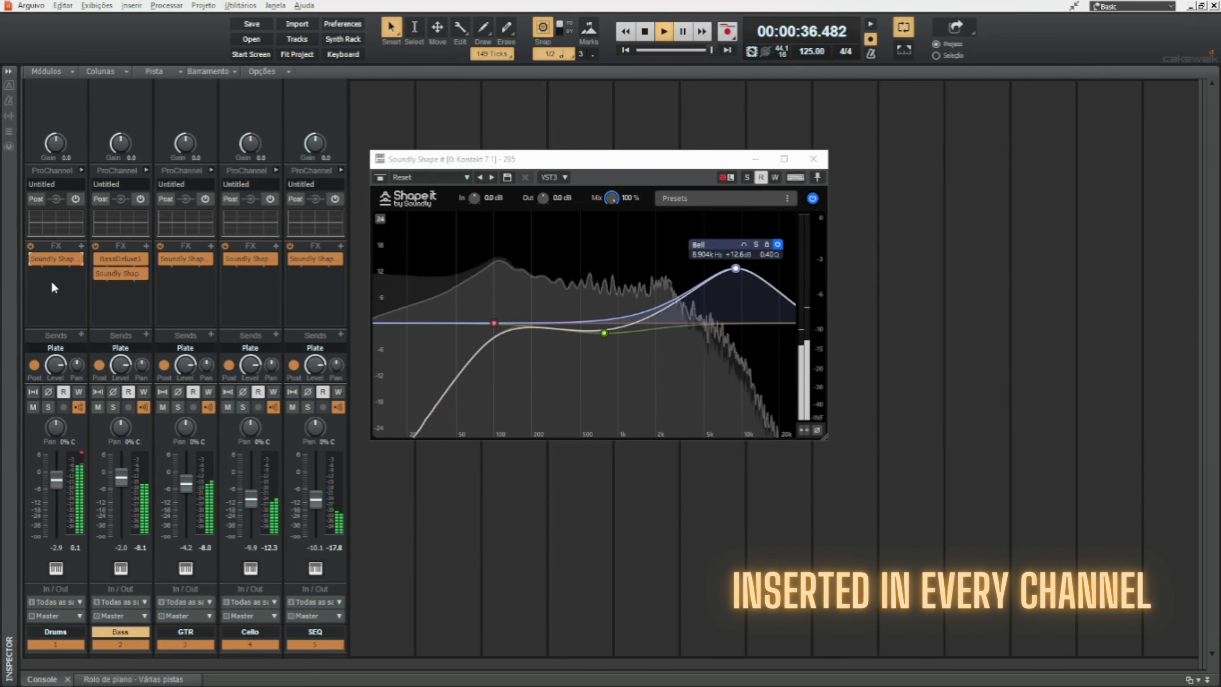
pyautogui.click(34, 260)
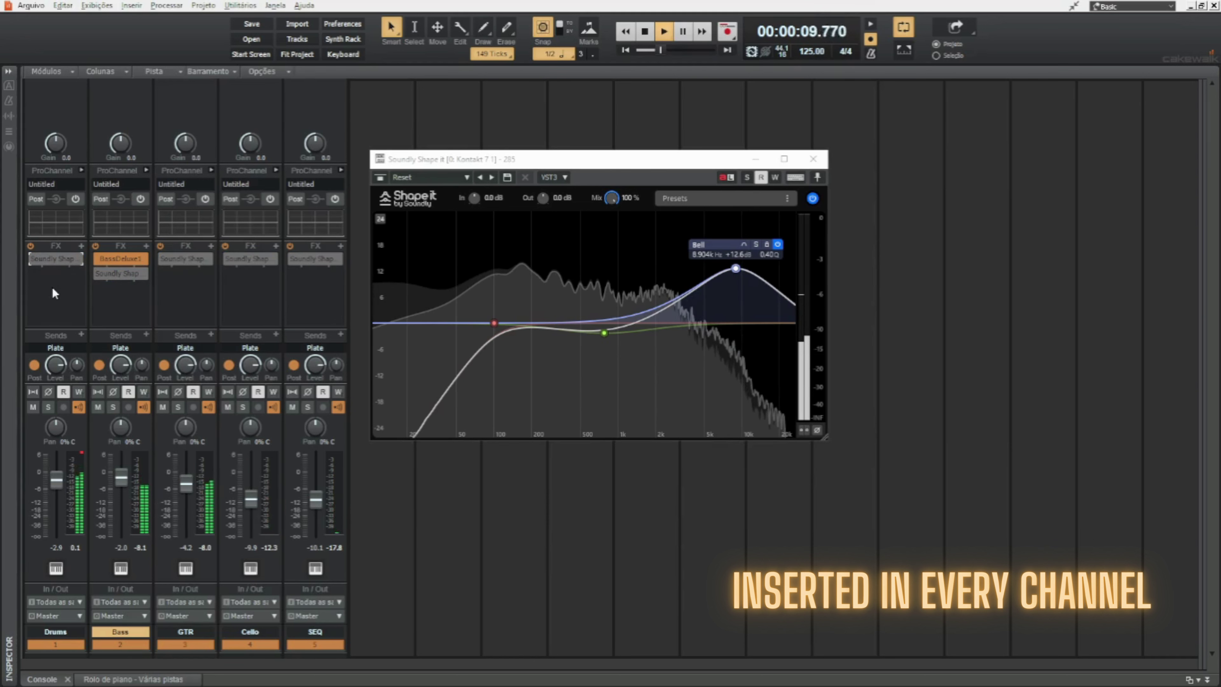
pyautogui.click(34, 262)
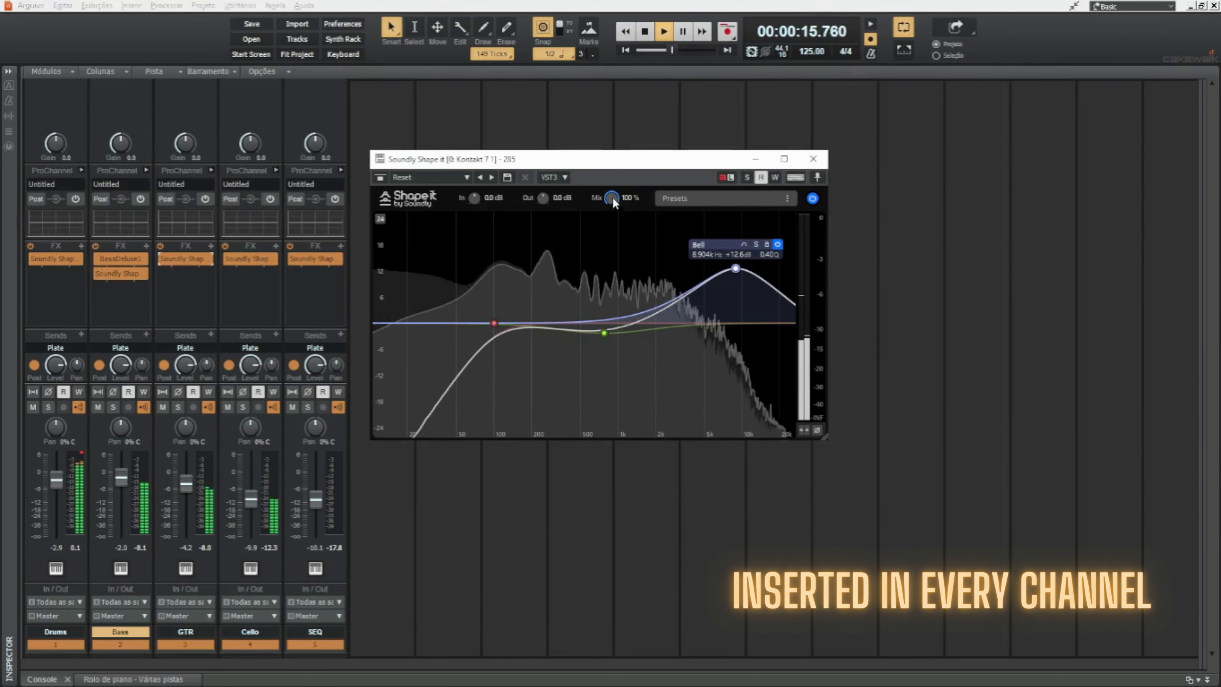
# Step: Reduce the Shape it mix amount to 60% on both the GTR and Cello channels
pyautogui.moveTo(613, 196); pyautogui.dragTo(613, 262)
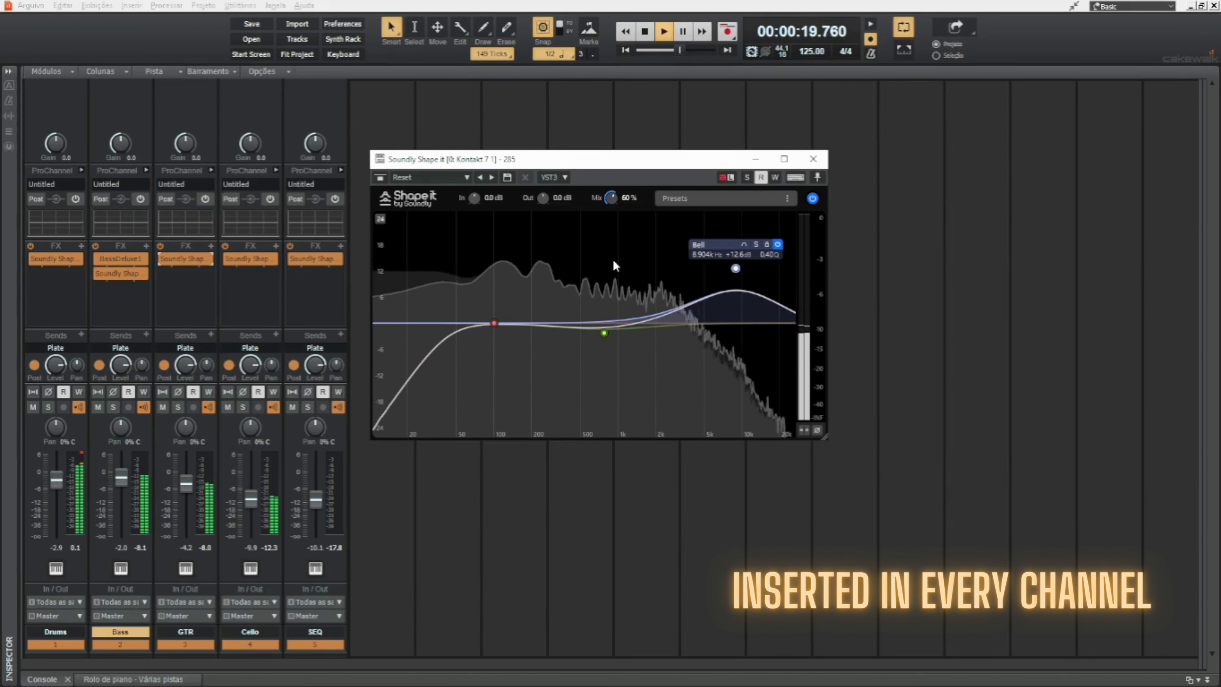
pyautogui.doubleClick(264, 259)
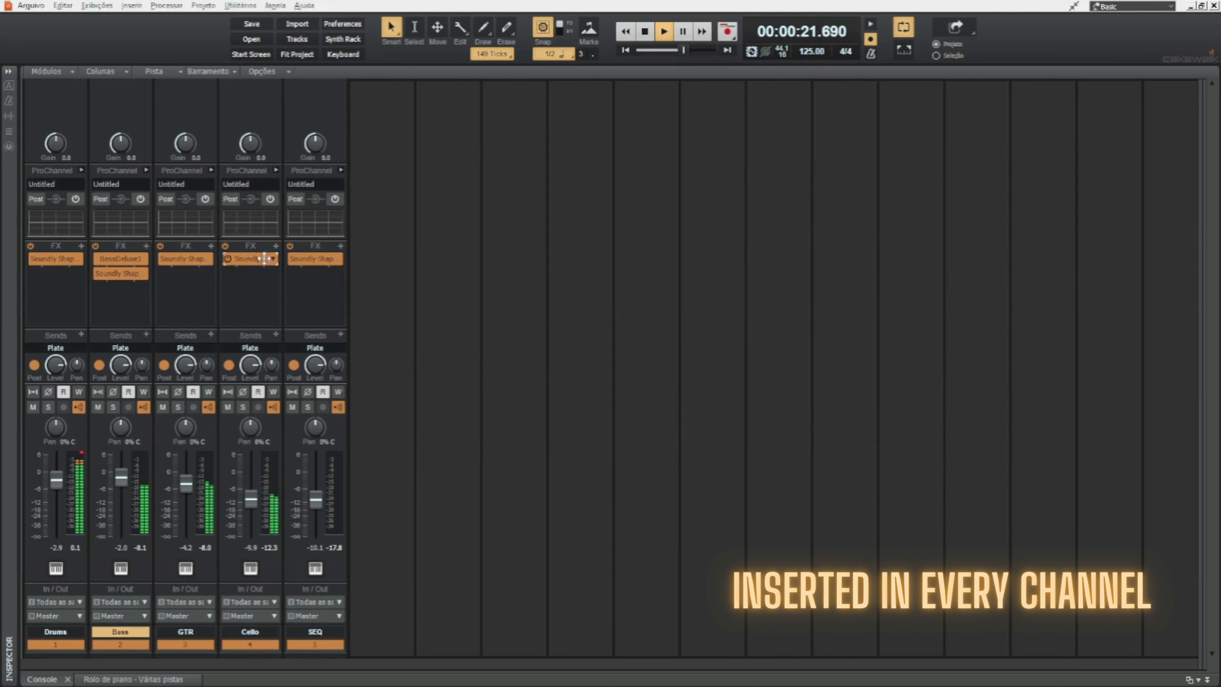
pyautogui.moveTo(612, 224); pyautogui.dragTo(613, 264)
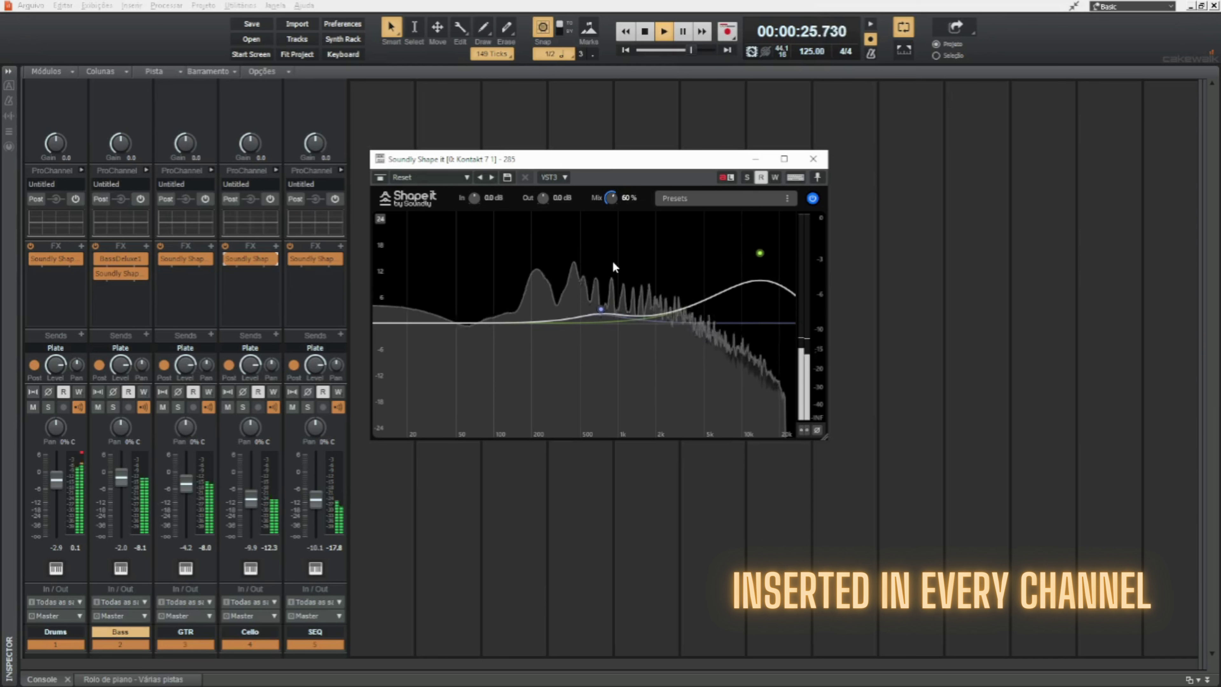
# Step: Move the Cello EQ's high bell to about 10.5 kHz at +21.7 dB
pyautogui.moveTo(760, 247)
pyautogui.moveTo(759, 247)
pyautogui.mouseDown()
pyautogui.moveTo(743, 214)
pyautogui.moveTo(744, 229)
pyautogui.mouseUp()
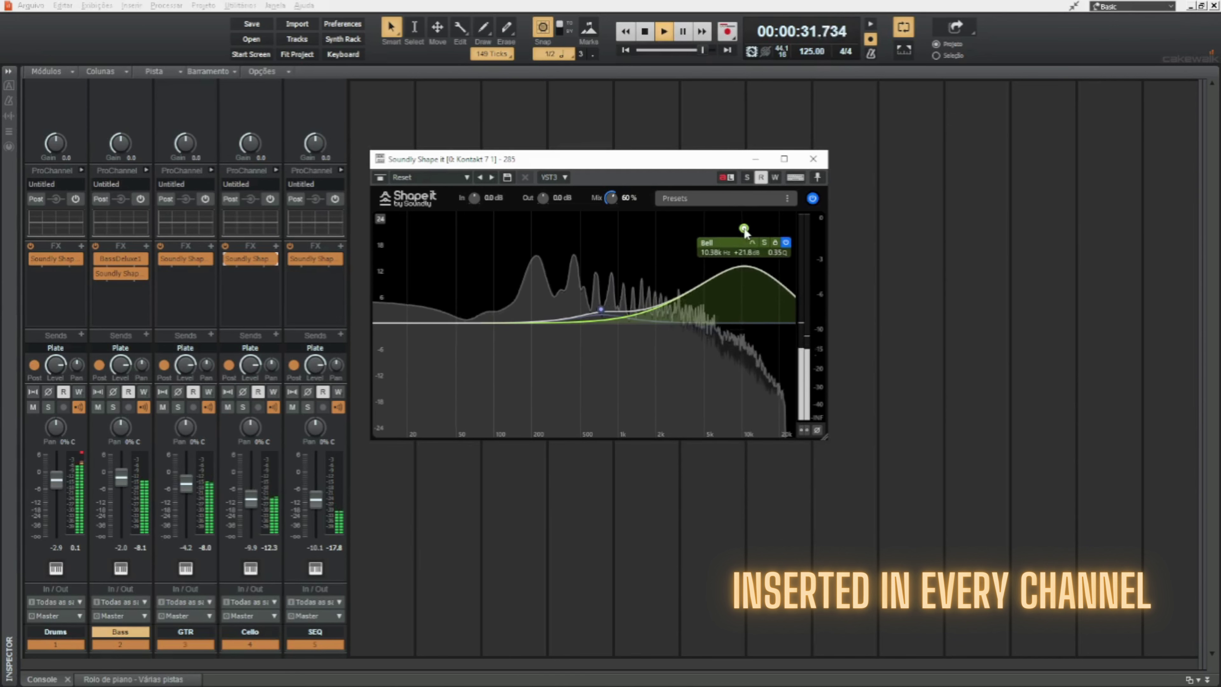
# Step: Compare the mix three times with all the Shape it EQs bypassed and active, bringing up the Drums EQ
pyautogui.keyDown('ctrl'); pyautogui.click(34, 260); pyautogui.keyUp('ctrl')
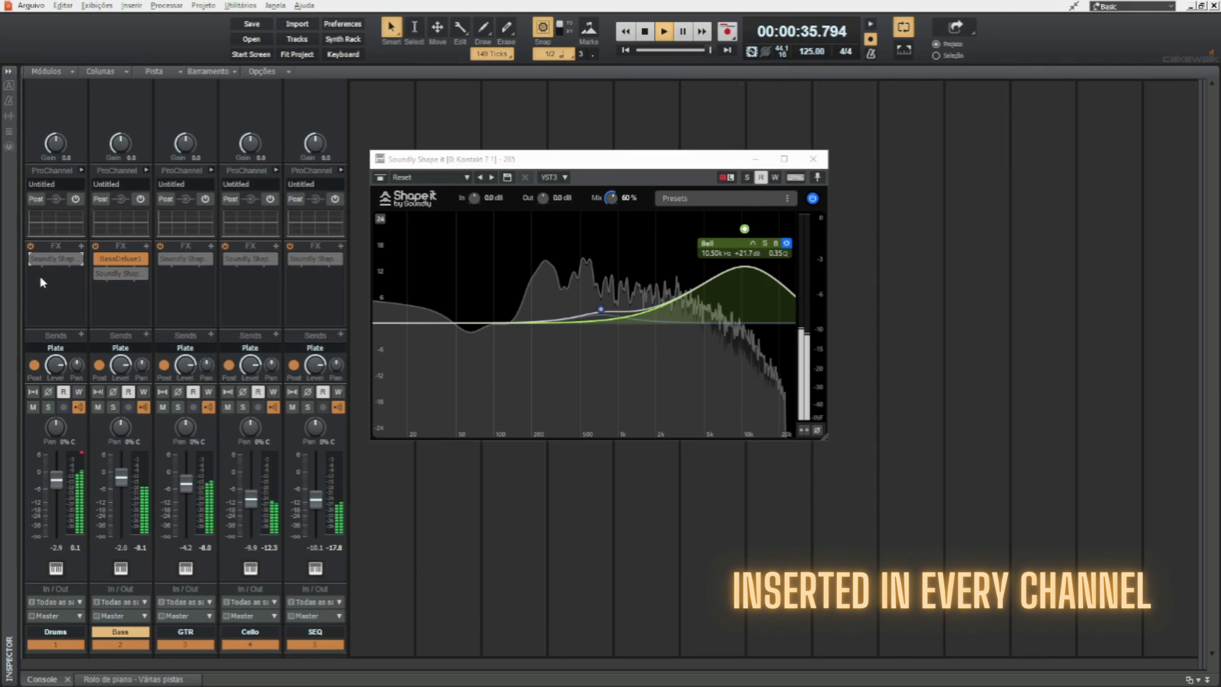
pyautogui.keyDown('ctrl'); pyautogui.click(33, 259); pyautogui.keyUp('ctrl')
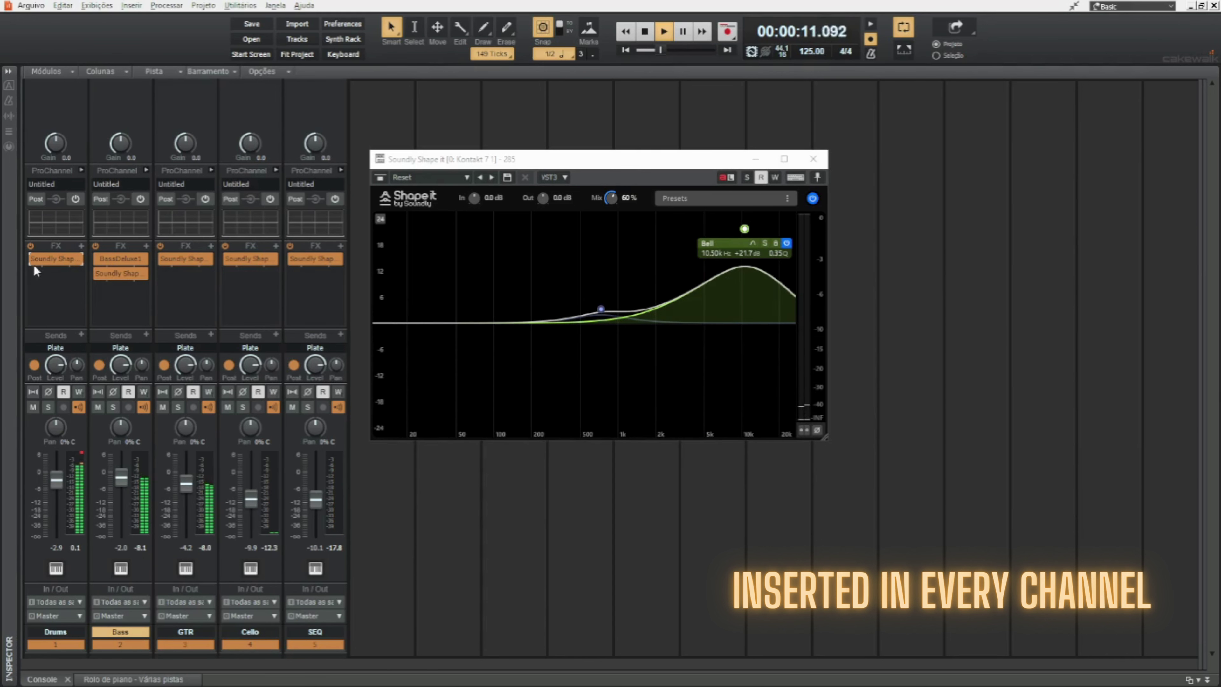
pyautogui.keyDown('ctrl'); pyautogui.click(32, 265); pyautogui.keyUp('ctrl')
pyautogui.click(47, 273)
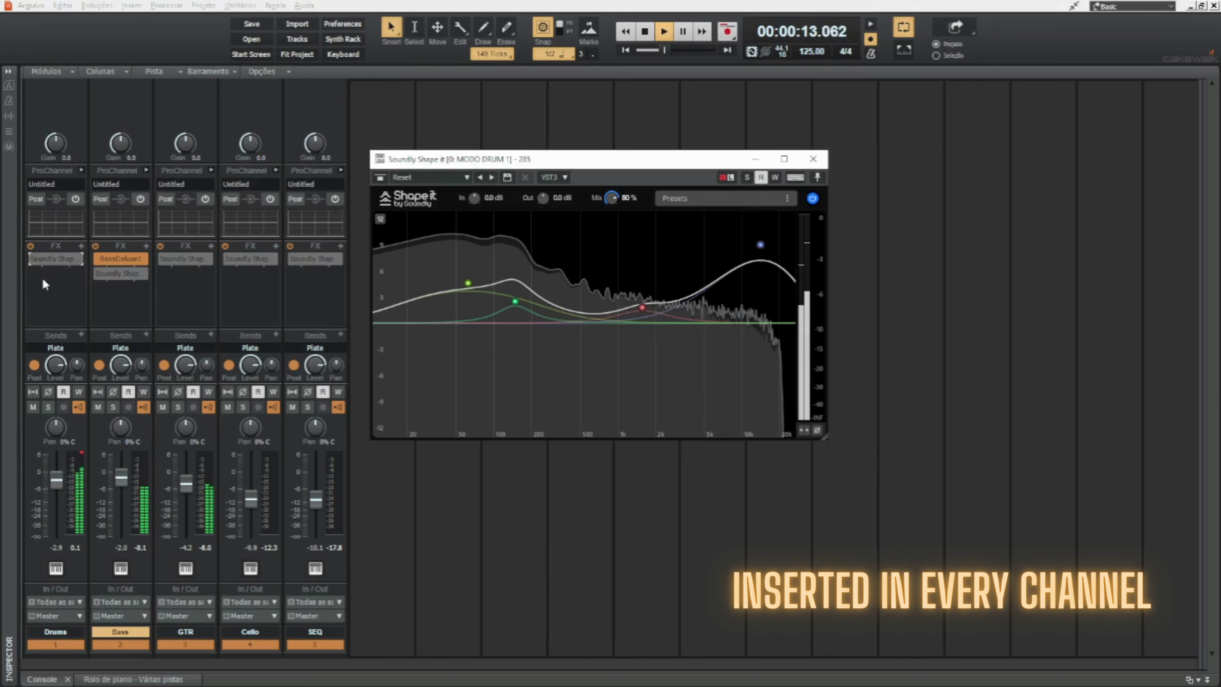
pyautogui.keyDown('ctrl'); pyautogui.click(32, 259); pyautogui.keyUp('ctrl')
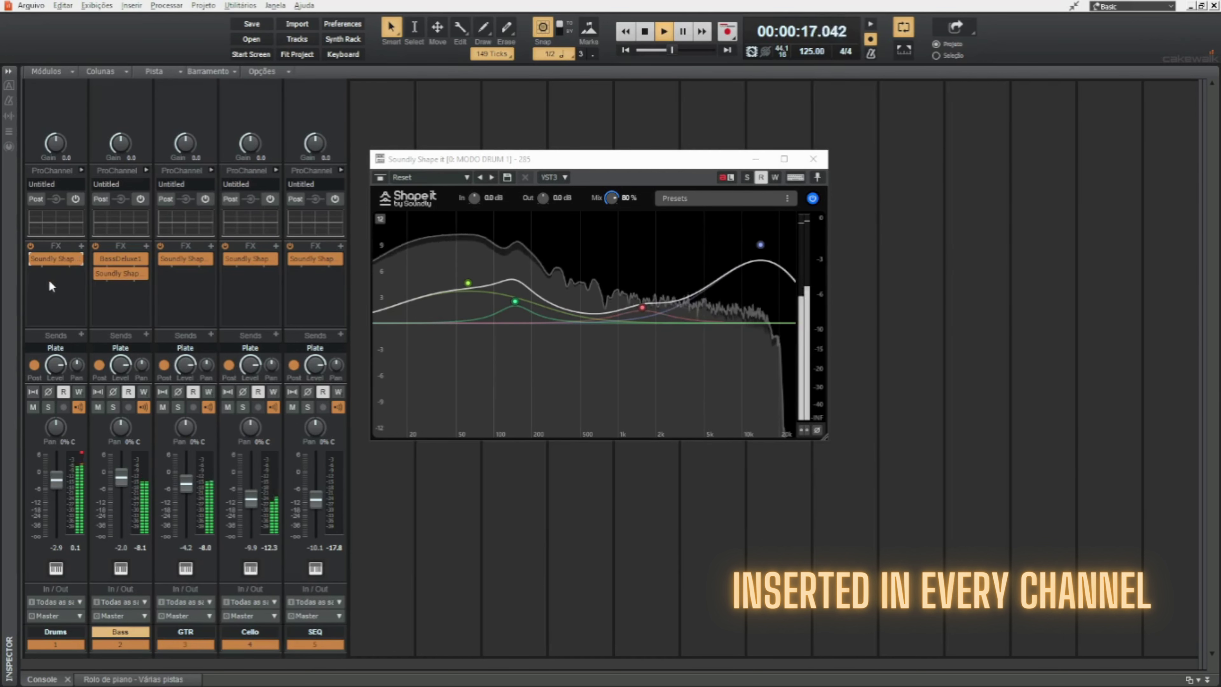
pyautogui.keyDown('ctrl'); pyautogui.click(42, 260); pyautogui.keyUp('ctrl')
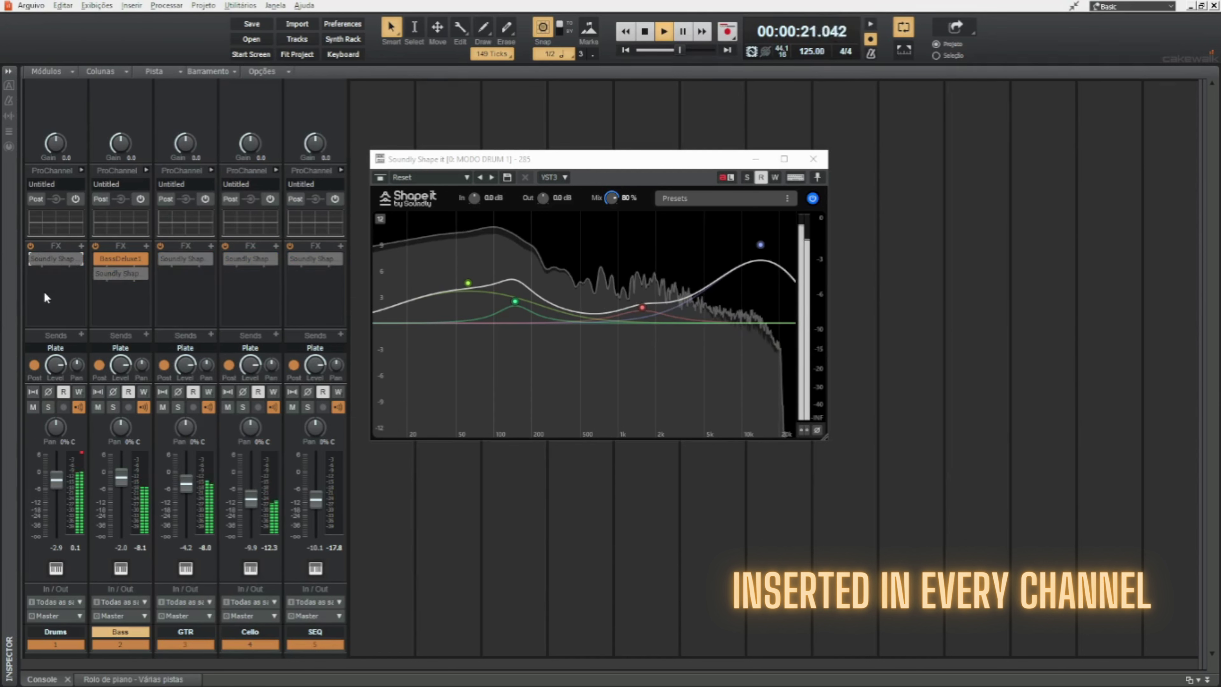
pyautogui.keyDown('ctrl'); pyautogui.click(32, 262); pyautogui.keyUp('ctrl')
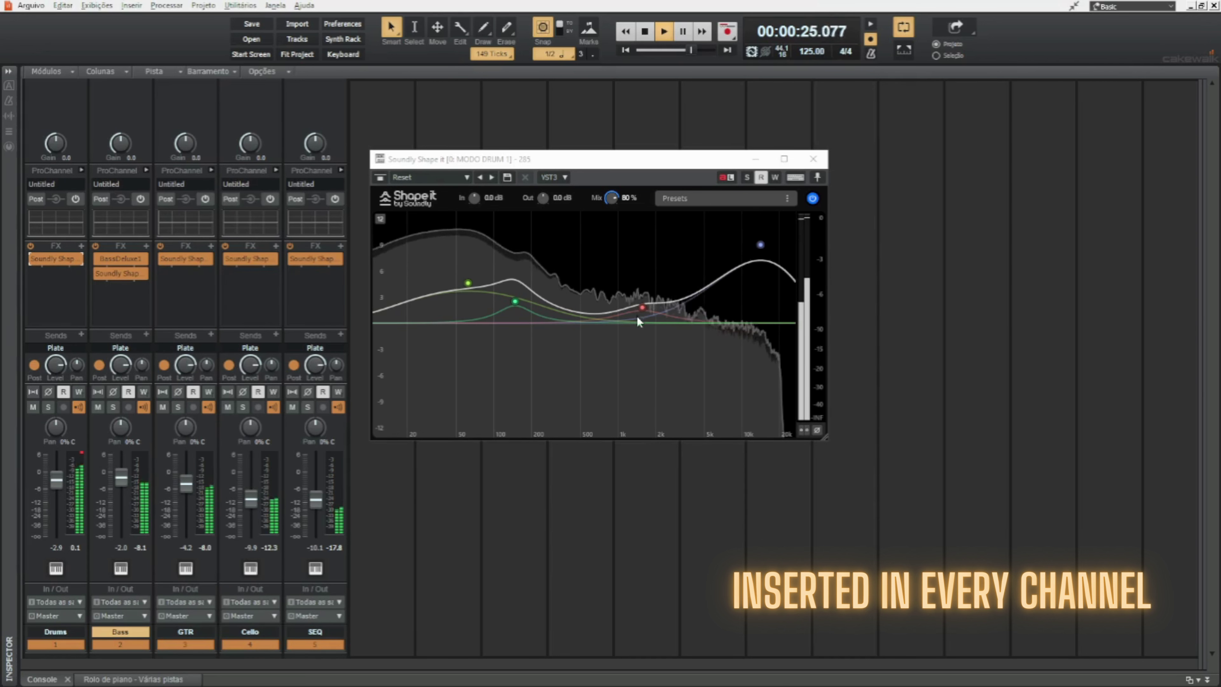
# Step: On the Drums EQ, turn the midrange bell into a slight cut and set the low bell to about 59.7 Hz at +3.2 dB
pyautogui.moveTo(642, 307); pyautogui.dragTo(634, 333)
pyautogui.moveTo(515, 301); pyautogui.dragTo(466, 297)
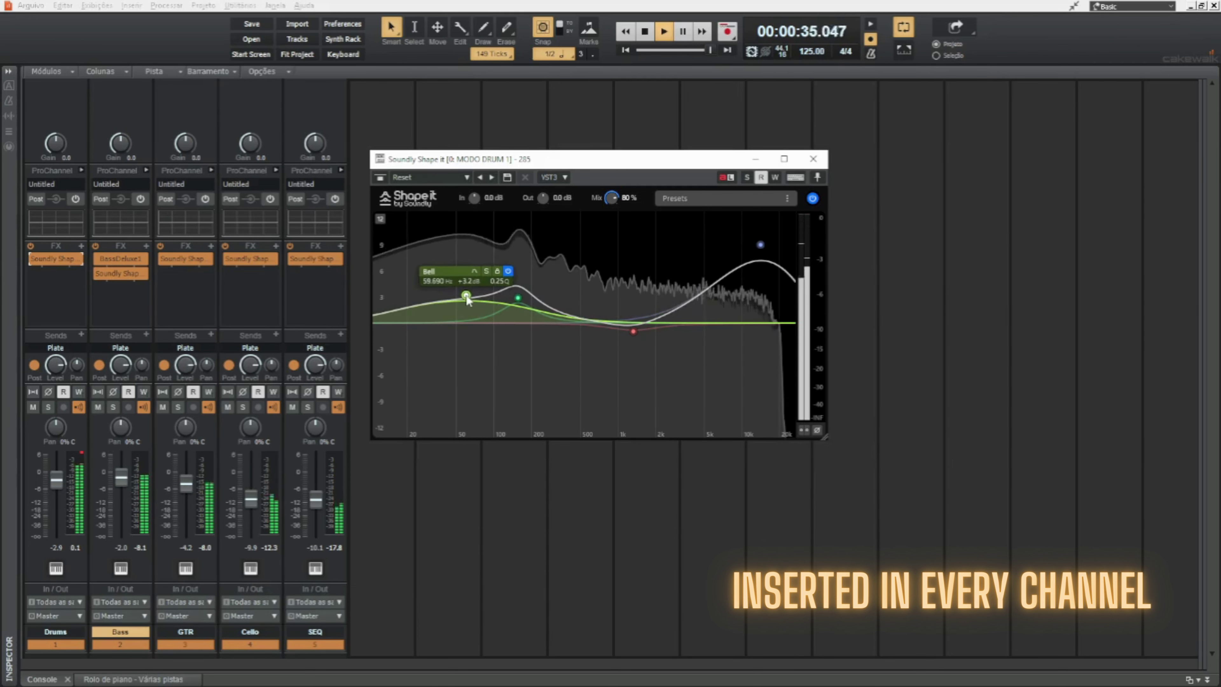
# Step: Compare the adjusted mix twice with every channel's Shape it EQ bypassed and active
pyautogui.keyDown('shift'); pyautogui.click(31, 261); pyautogui.keyUp('shift')
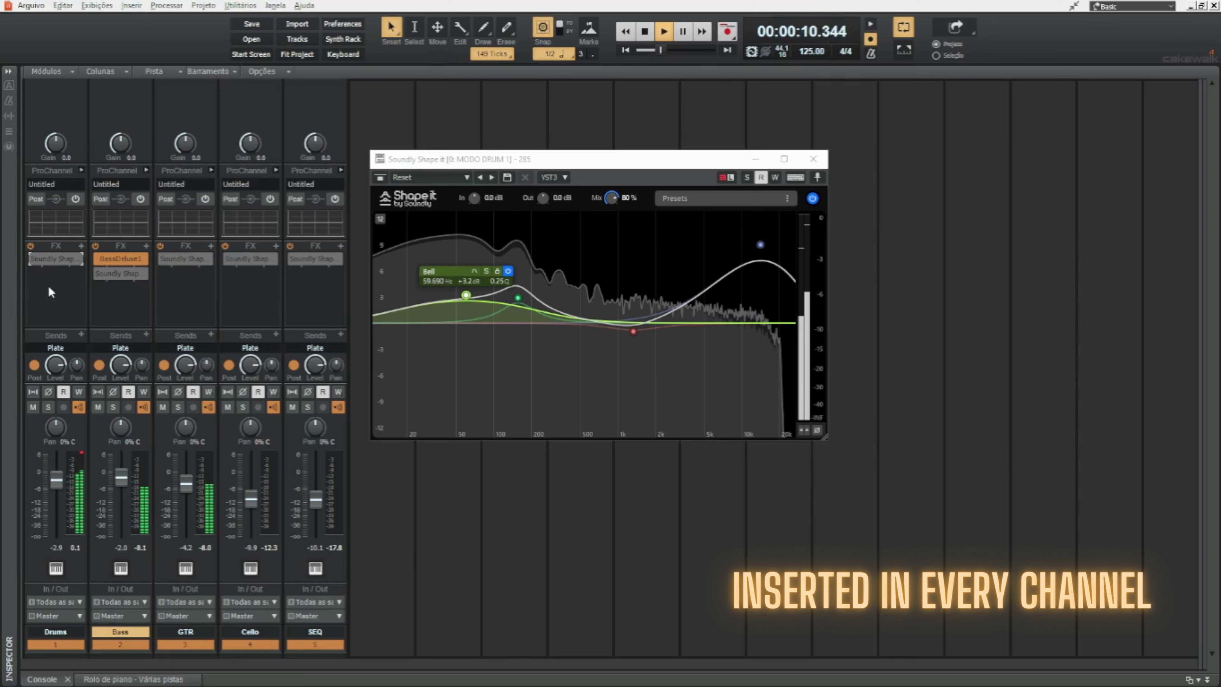
pyautogui.keyDown('shift'); pyautogui.click(32, 260); pyautogui.keyUp('shift')
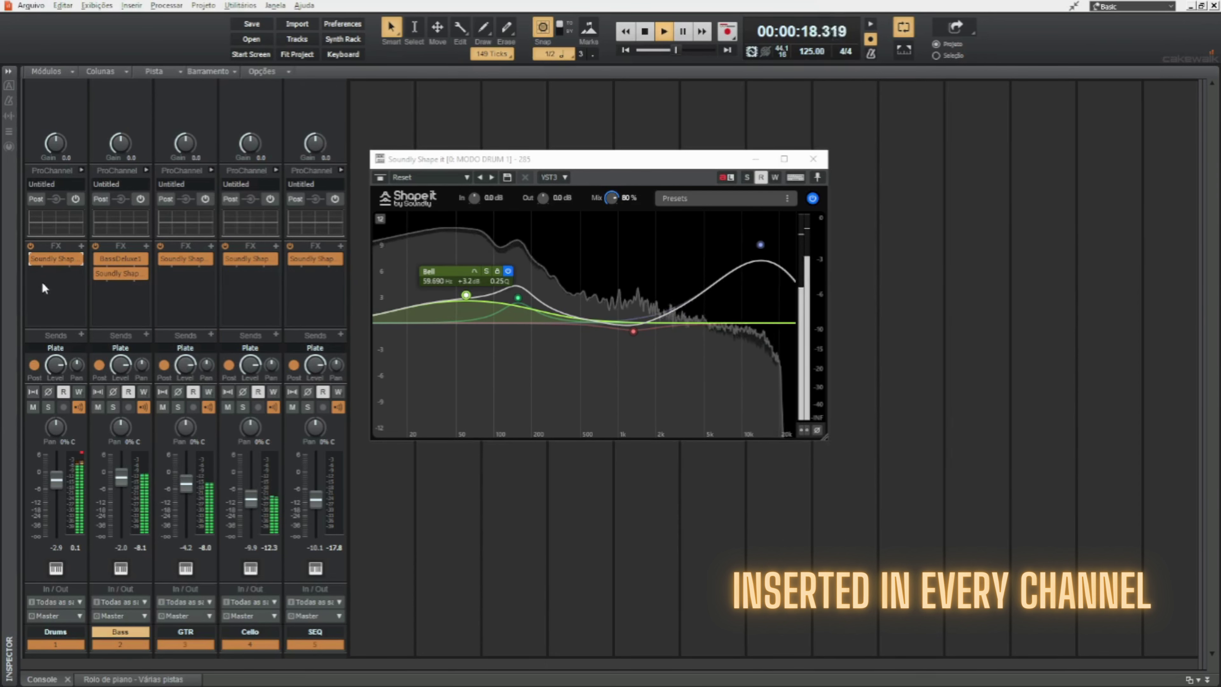
pyautogui.keyDown('ctrl'); pyautogui.keyDown('shift'); pyautogui.click(32, 262); pyautogui.keyUp('shift'); pyautogui.keyUp('ctrl')
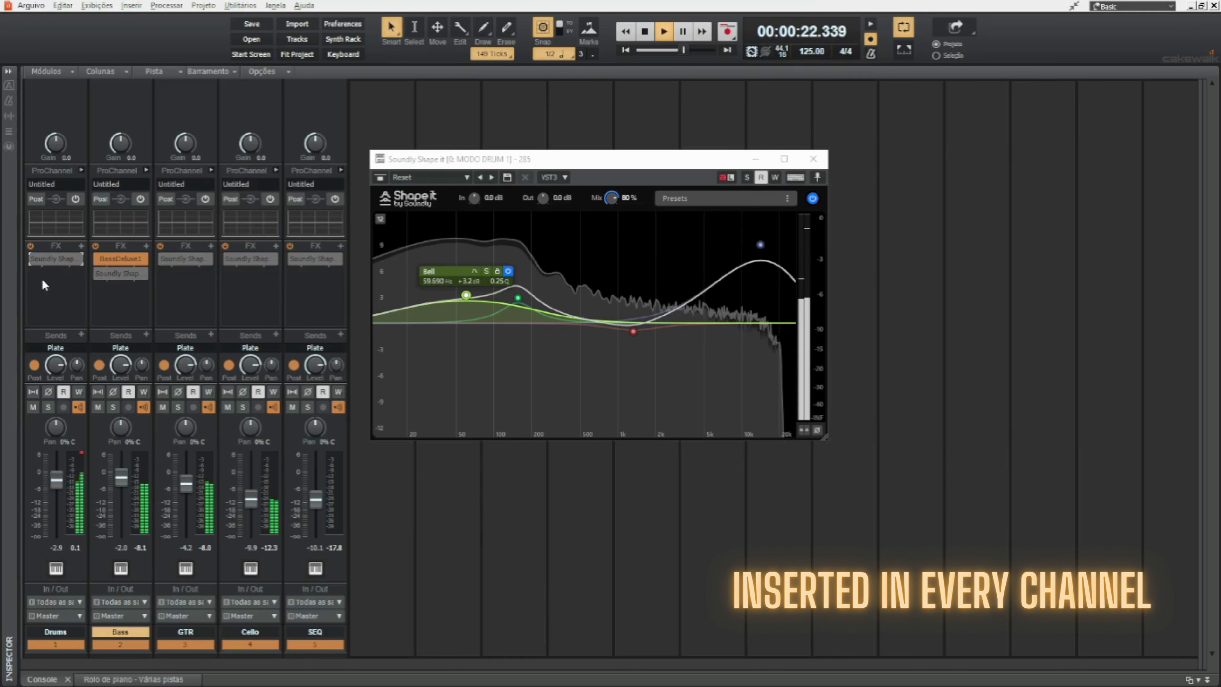
pyautogui.keyDown('ctrl'); pyautogui.keyDown('shift'); pyautogui.click(32, 260); pyautogui.keyUp('shift'); pyautogui.keyUp('ctrl')
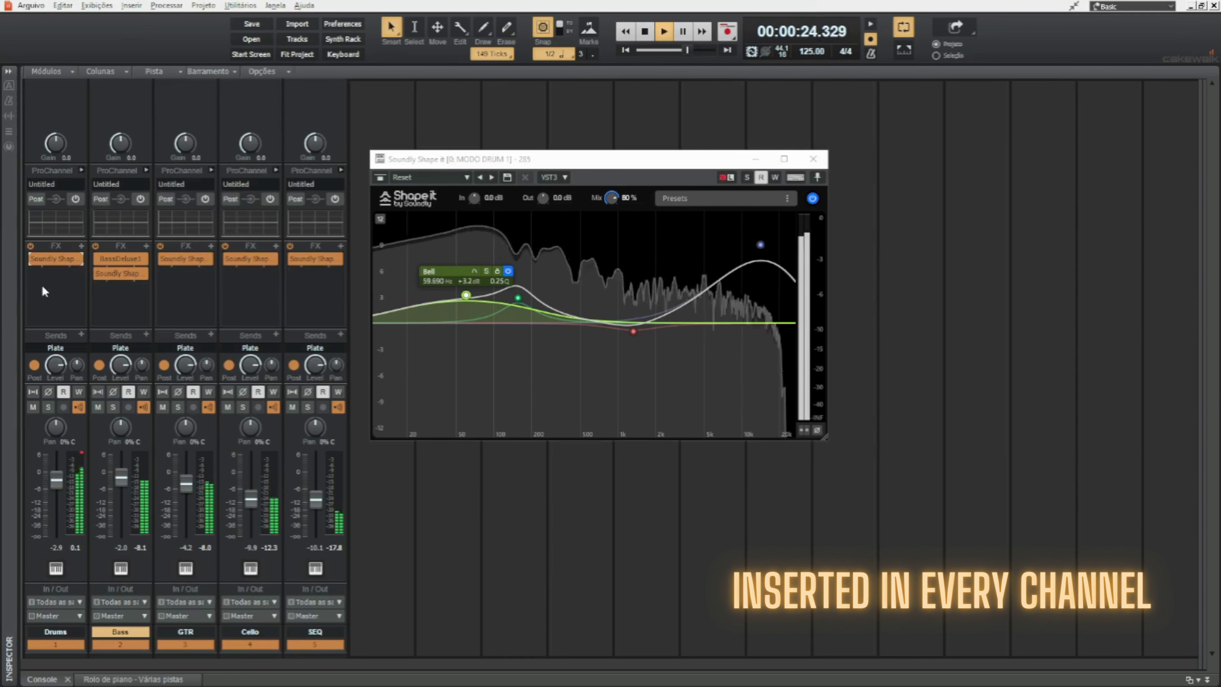
# Step: On the GTR EQ, deepen the midrange cut to about -9.8 dB at 783 Hz and set the high bell to about 10.4 kHz at +13.9 dB
pyautogui.doubleClick(185, 258)
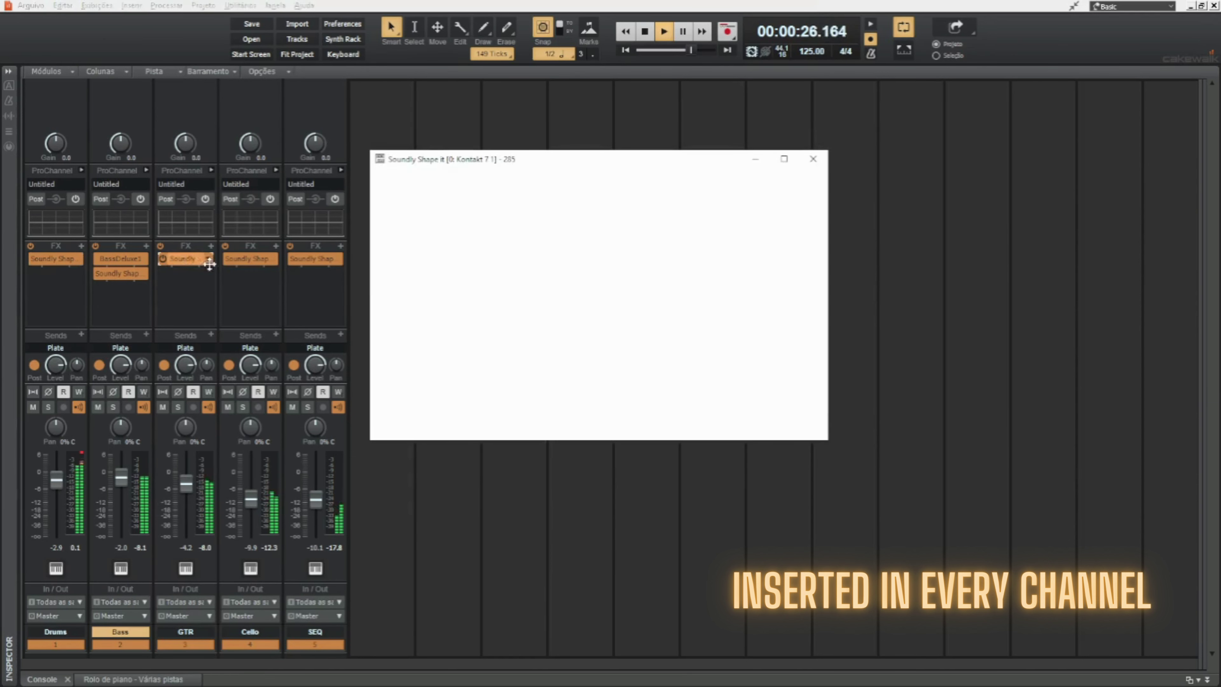
pyautogui.moveTo(609, 351)
pyautogui.mouseDown()
pyautogui.moveTo(603, 379)
pyautogui.moveTo(605, 367)
pyautogui.mouseUp()
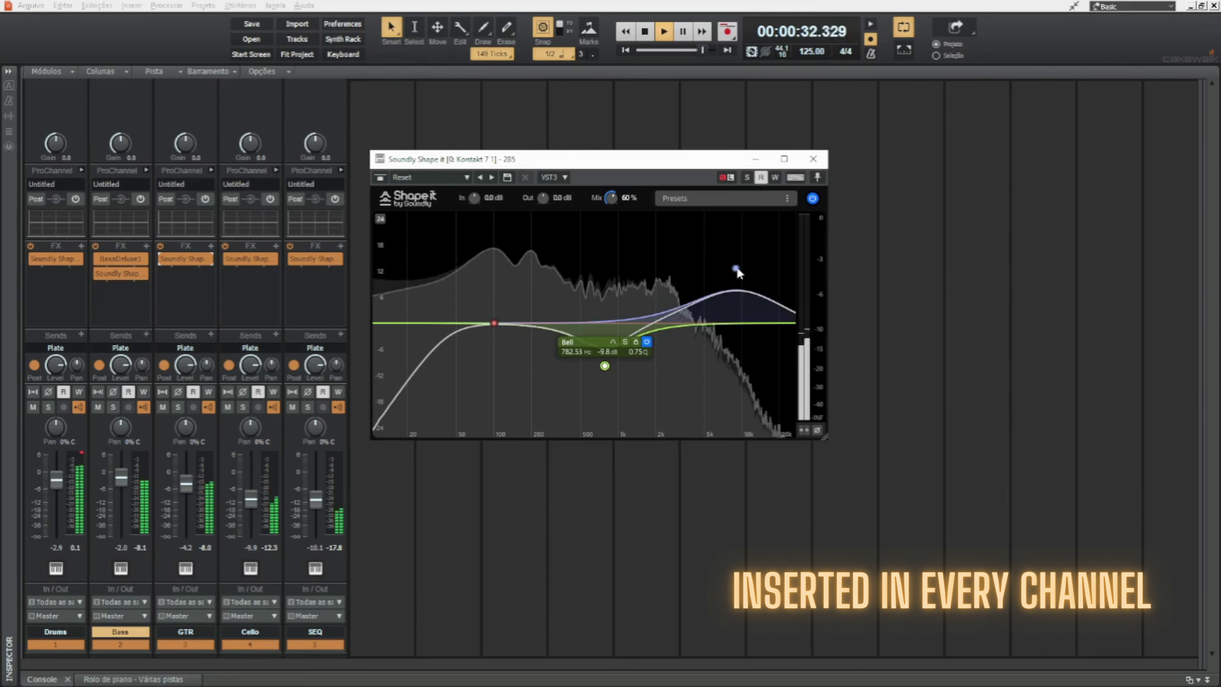
pyautogui.moveTo(735, 269); pyautogui.dragTo(743, 262)
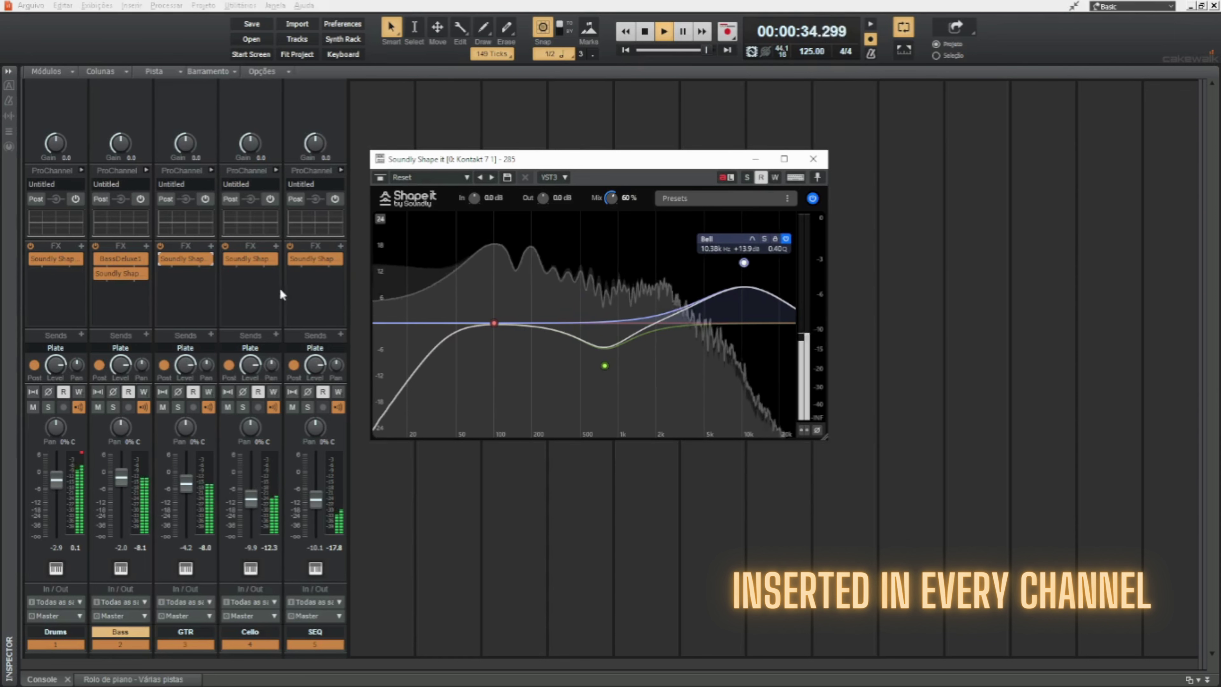
# Step: On the Cello EQ, turn the midrange bell into a cut of about -8.8 dB at 618 Hz
pyautogui.doubleClick(241, 260)
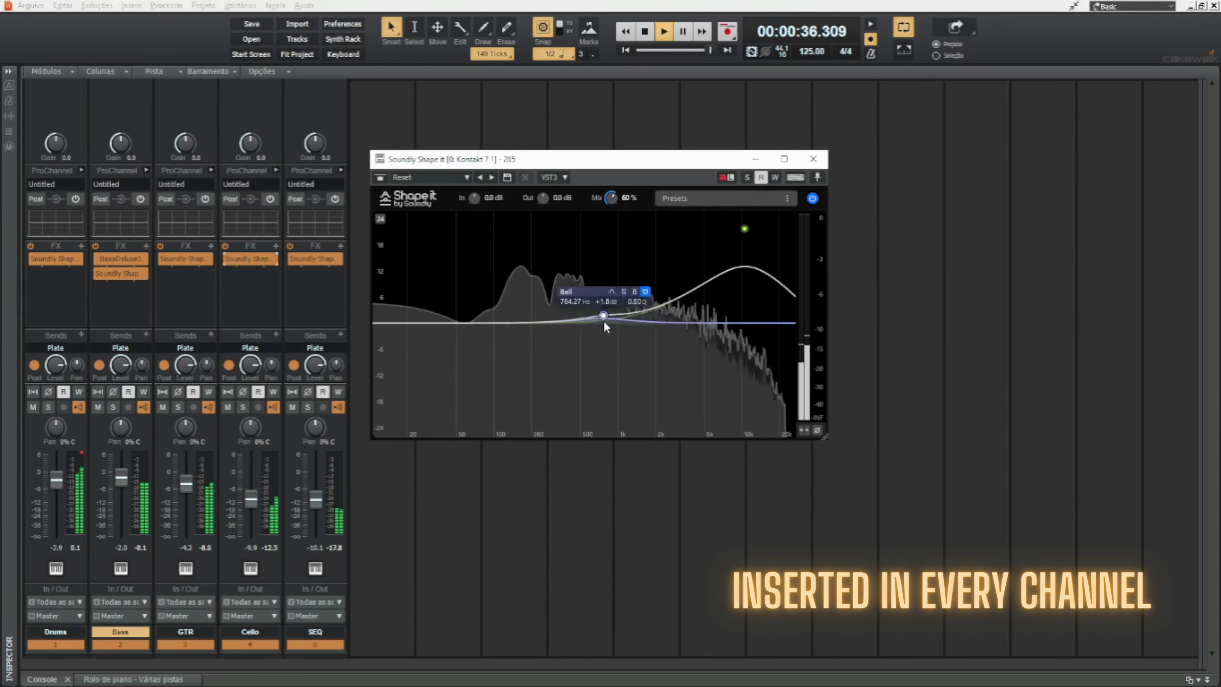
pyautogui.moveTo(604, 316); pyautogui.dragTo(593, 363)
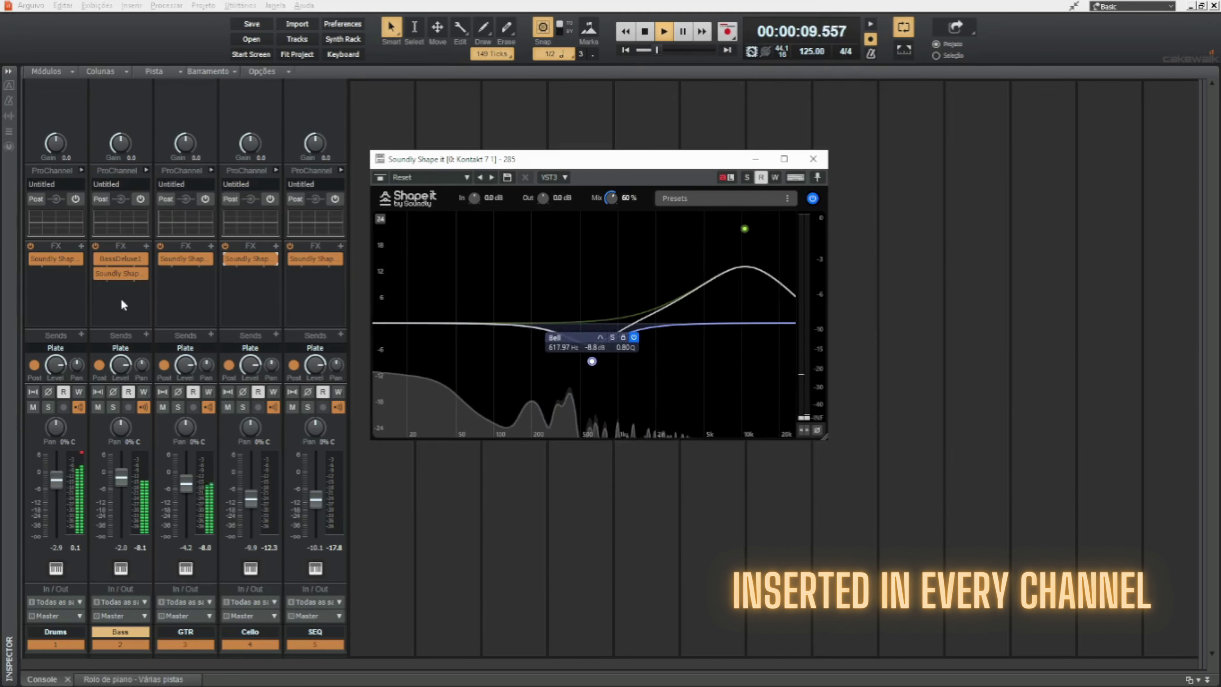
# Step: Show the Drums EQ and compare the mix twice with all the Shape it EQs bypassed and active
pyautogui.doubleClick(48, 259)
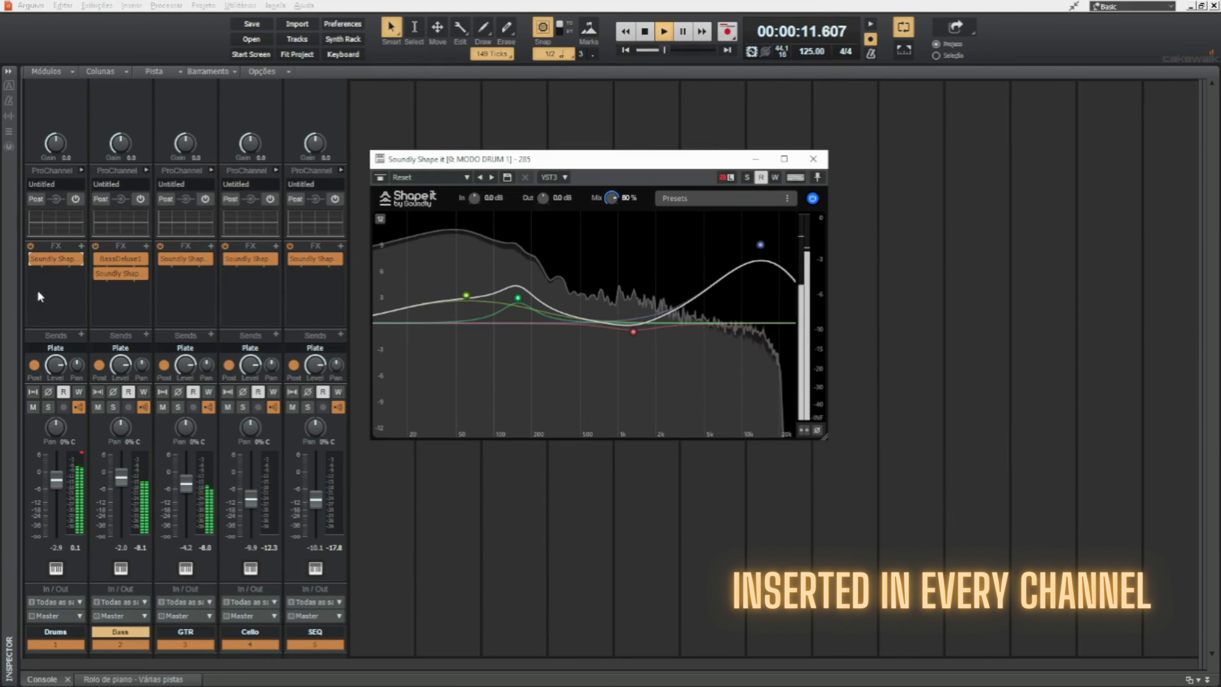
pyautogui.click(35, 277)
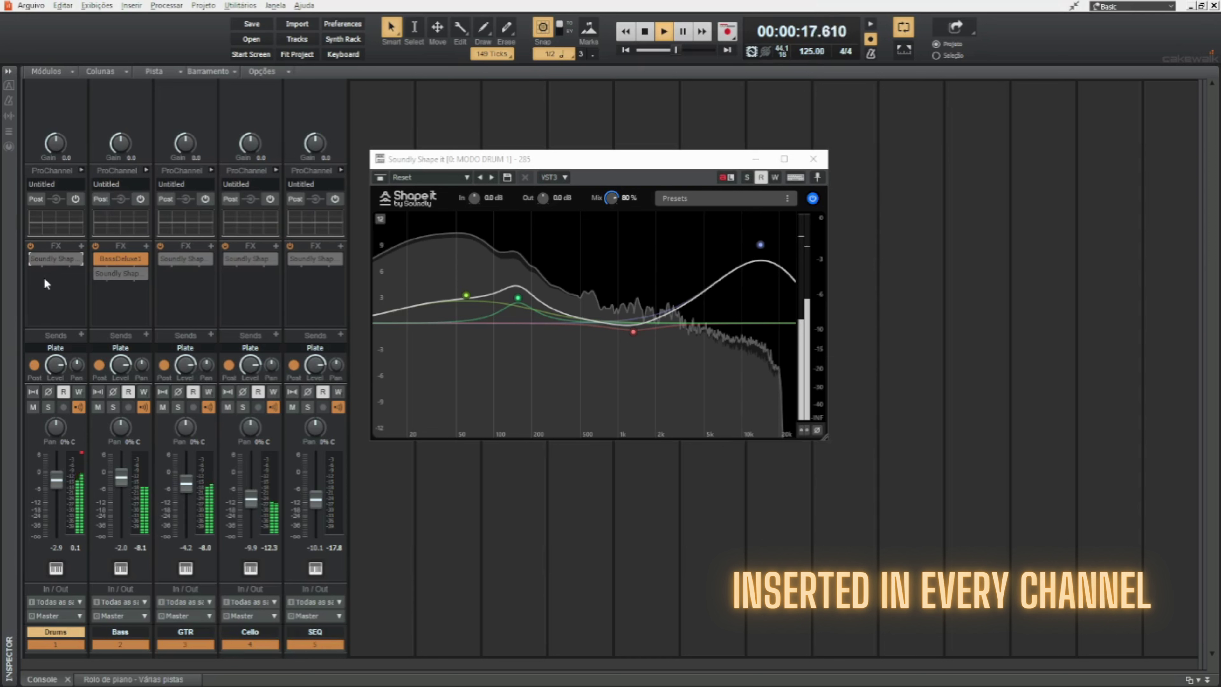
pyautogui.click(32, 257)
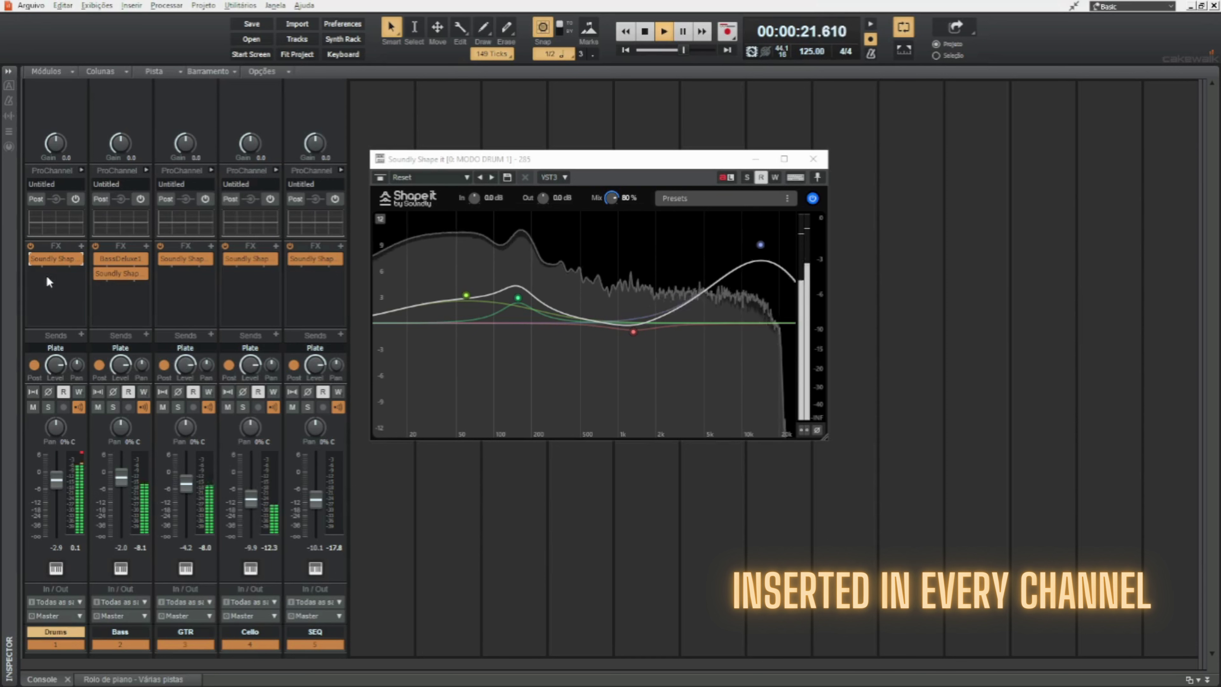
pyautogui.click(37, 276)
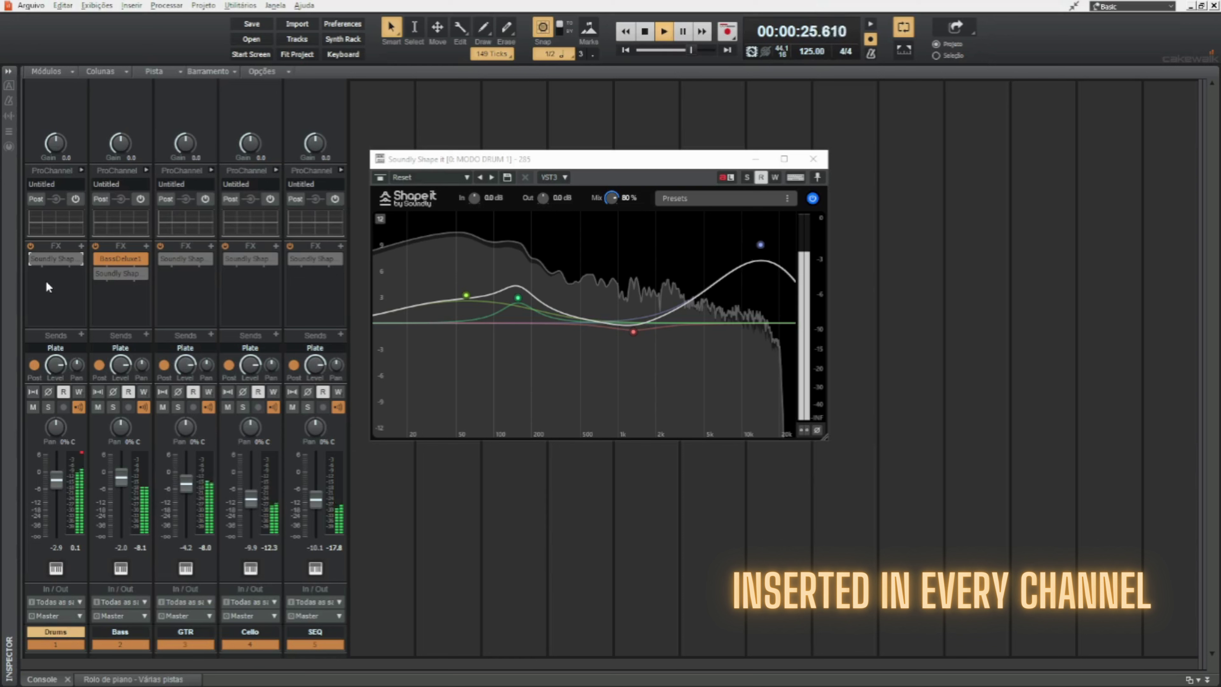
pyautogui.click(42, 278)
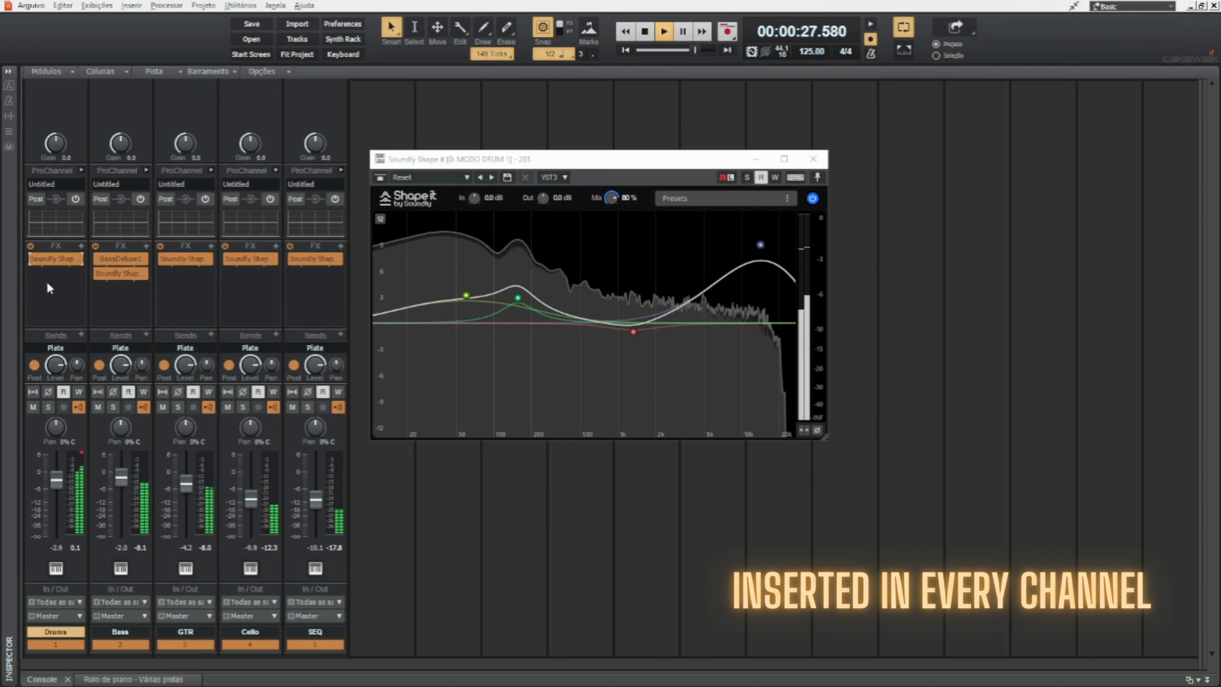